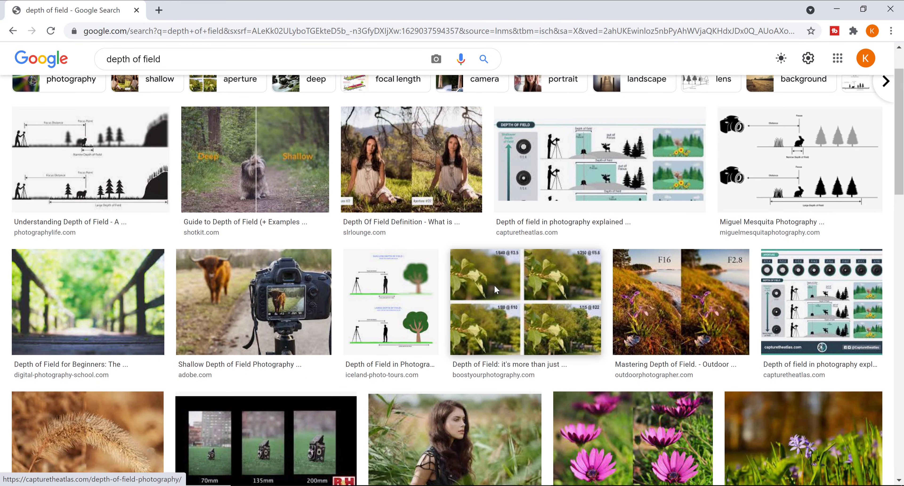
# - Preview the shallow depth of field portrait and the dry grass close-up from the image results
pyautogui.click(477, 381)
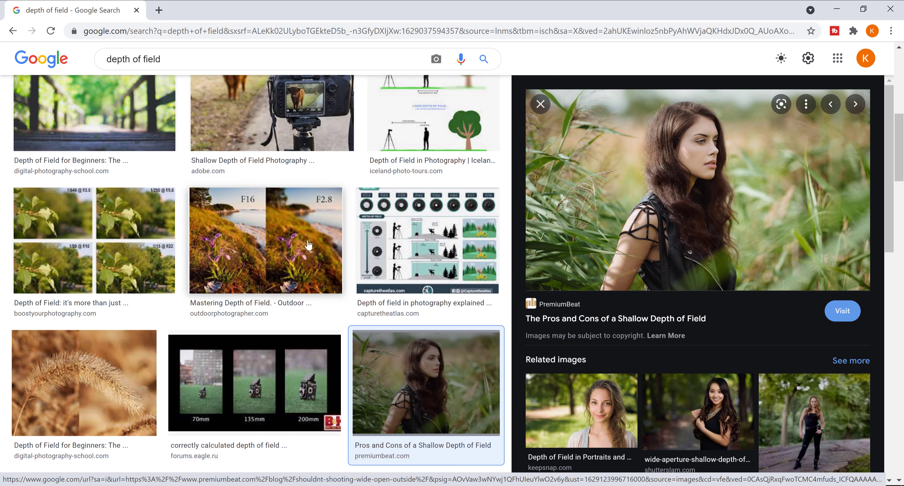
pyautogui.scroll(3, 351, 291)
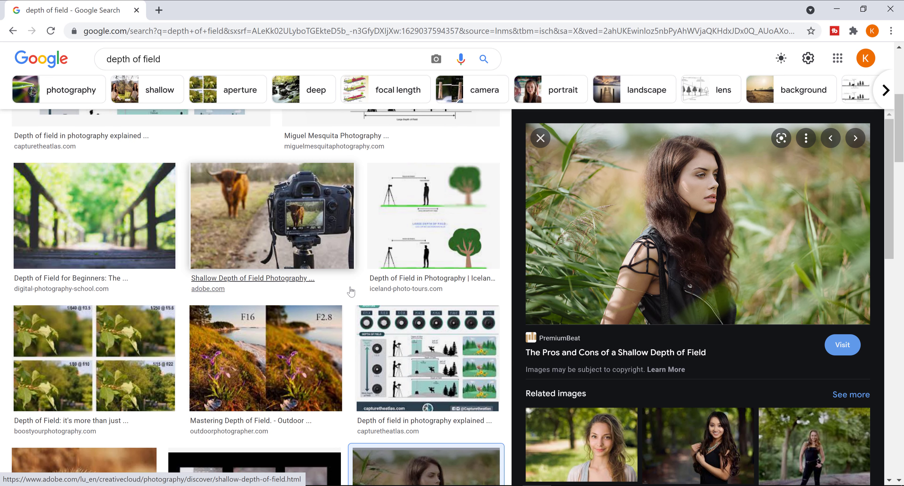
pyautogui.scroll(-5, 205, 338)
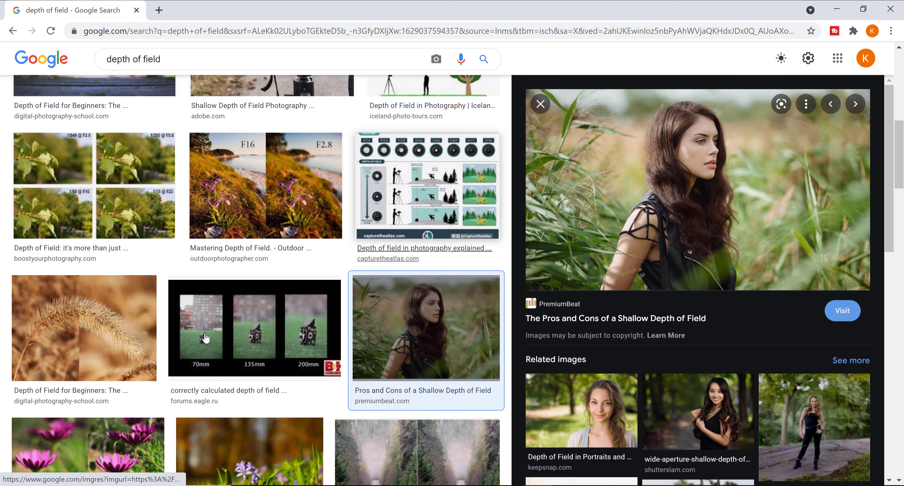
pyautogui.click(95, 321)
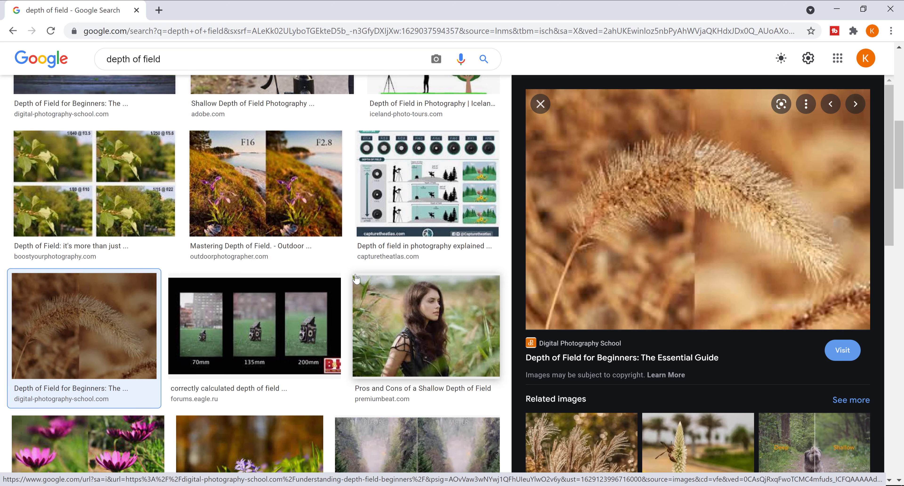
# - Search the images for "depth of field product" and preview the hammer photo
pyautogui.scroll(10, 159, 59)
pyautogui.click(180, 57)
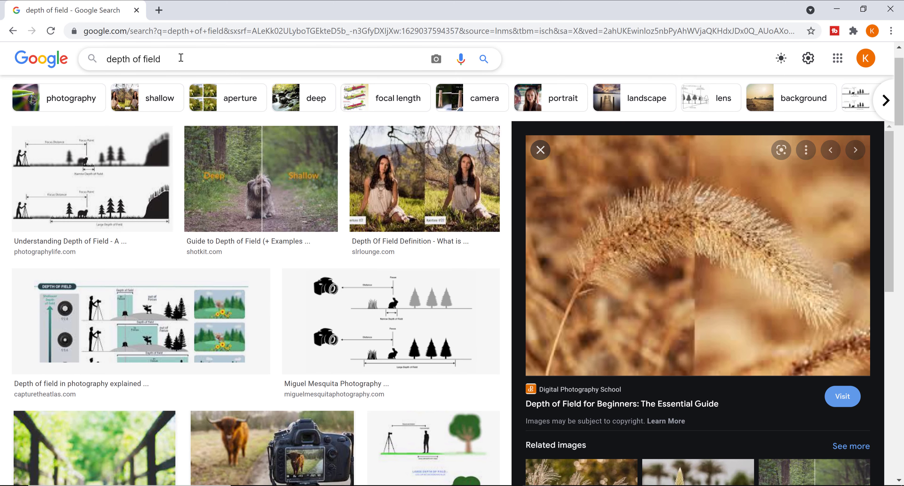
pyautogui.write('pro')
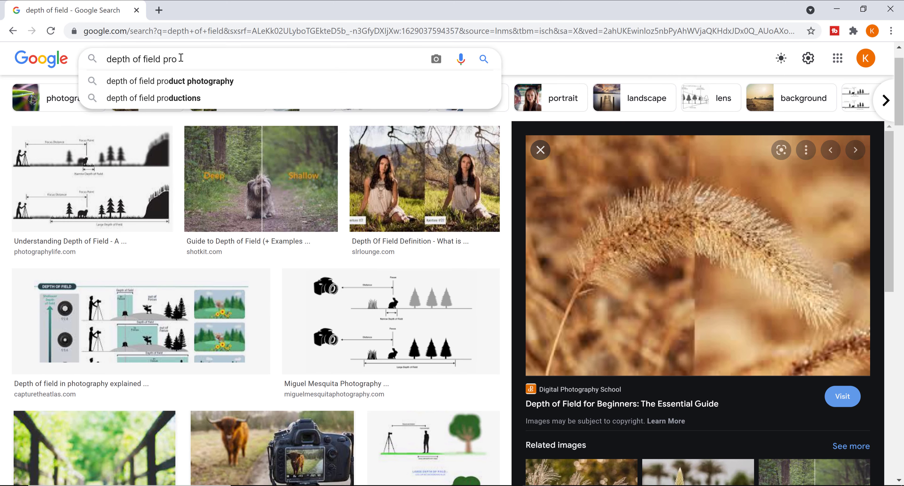
pyautogui.write('duct')
pyautogui.press('Return')
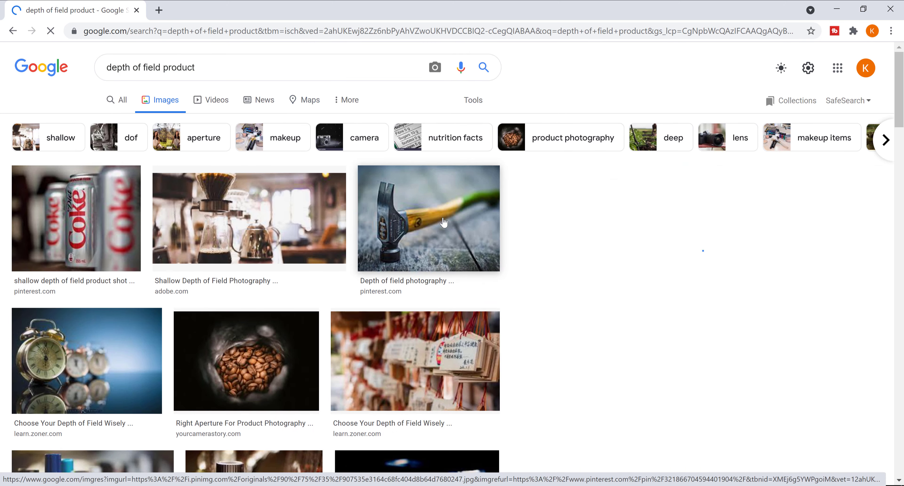
pyautogui.click(440, 220)
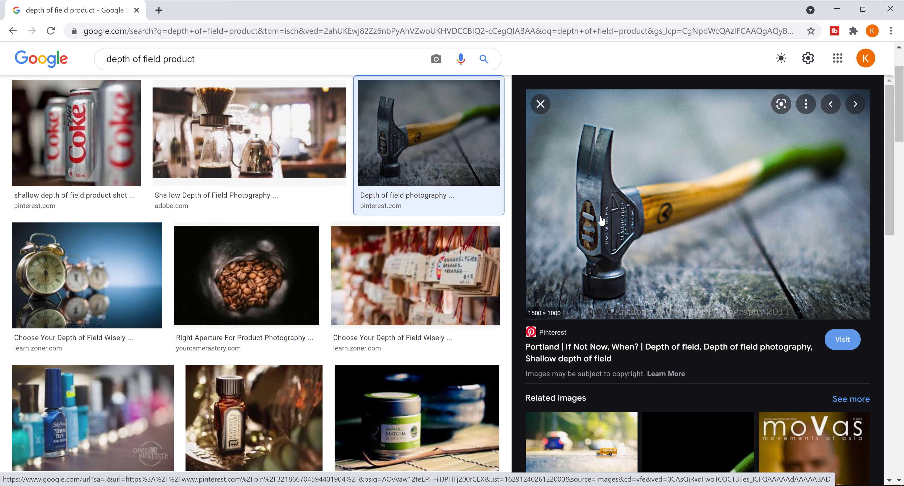
pyautogui.press('Right')
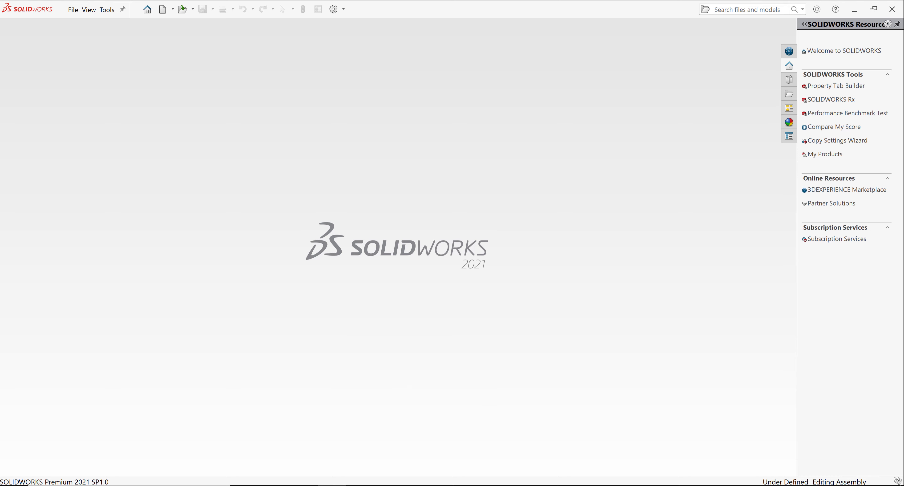
# - Switch to File Explorer and open the Assembly file from the student's "08 - Chess Set" folder in SOLIDWORKS
pyautogui.hotkey('alt', 'Tab')
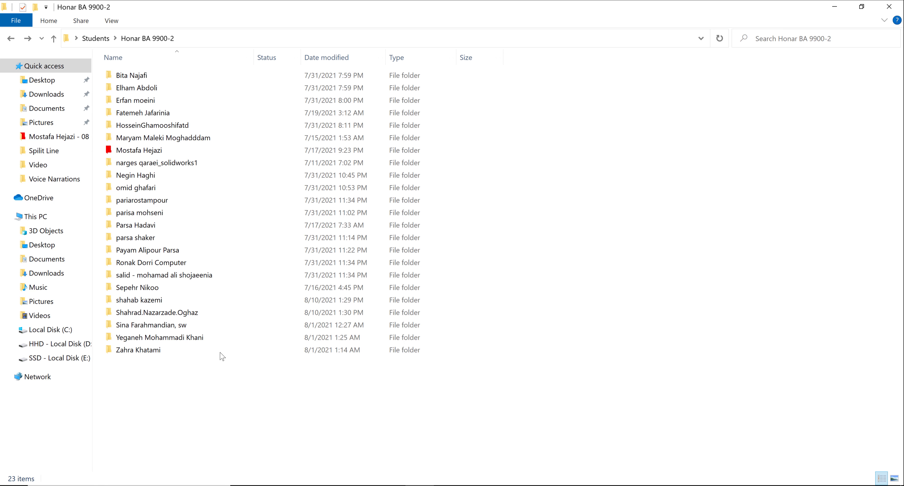
pyautogui.click(147, 151)
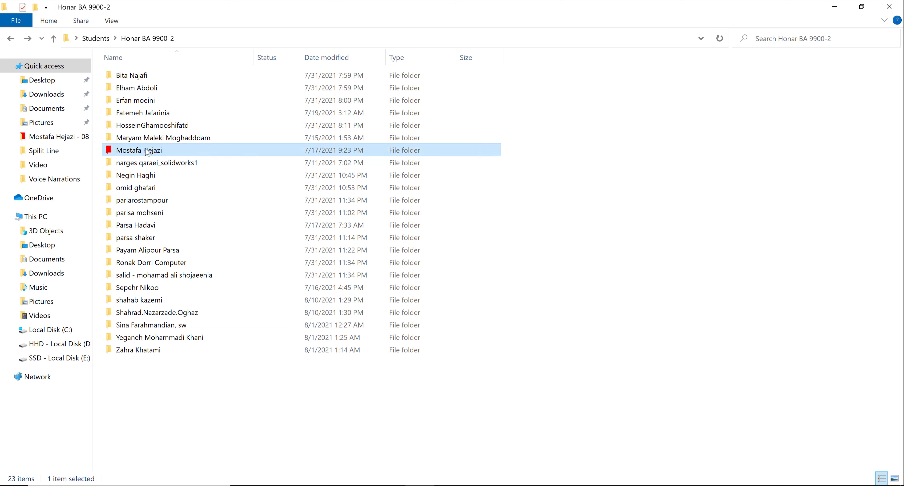
pyautogui.doubleClick(147, 151)
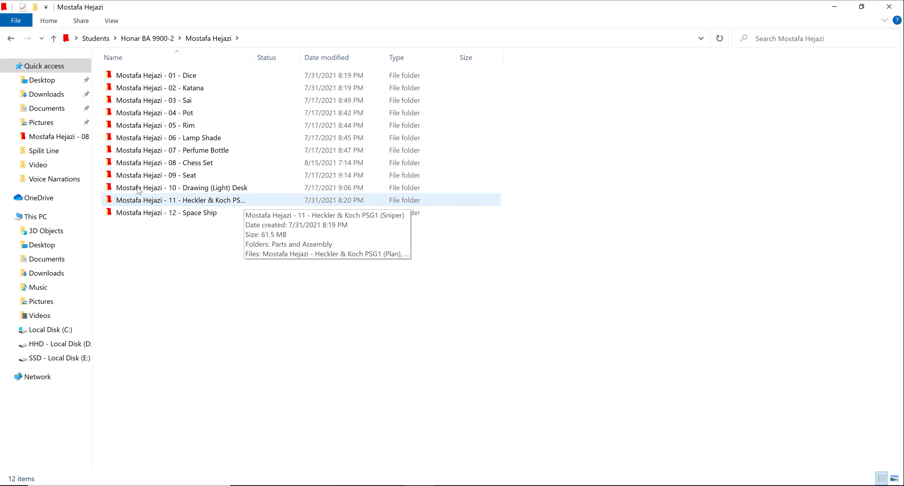
pyautogui.doubleClick(145, 163)
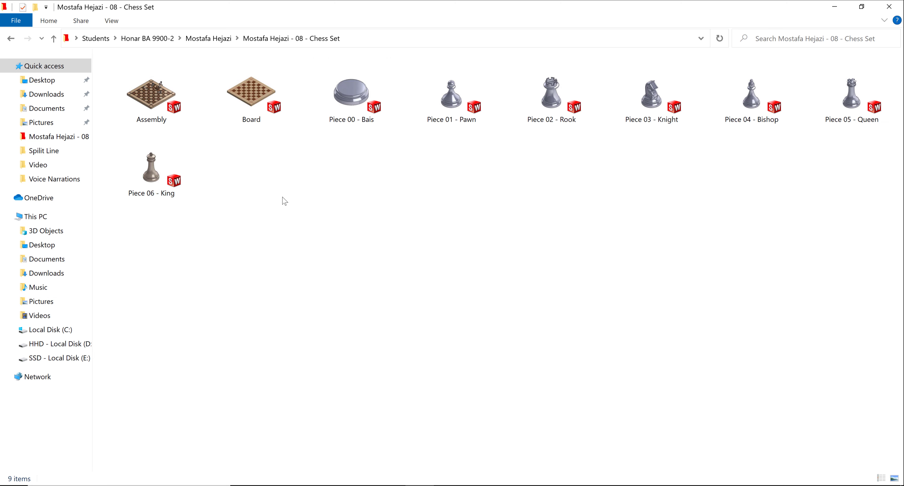
pyautogui.doubleClick(151, 101)
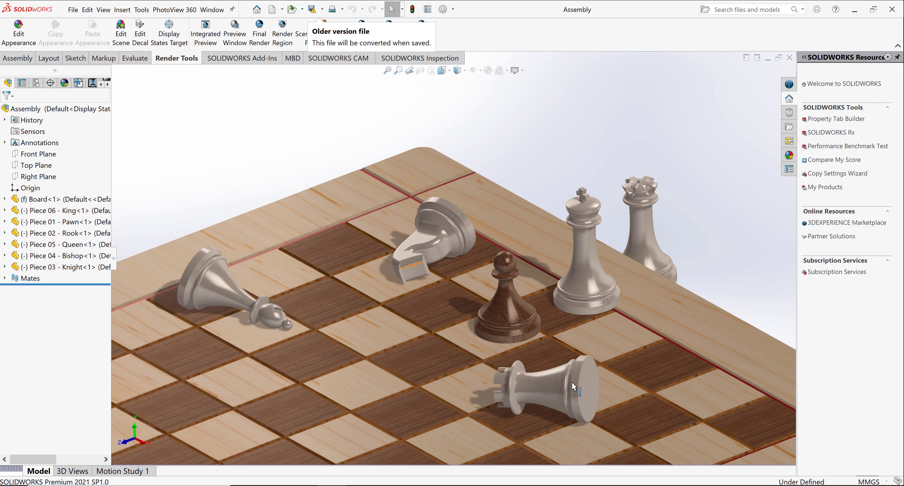
# - Move the brown pawn across the chessboard to a square near the front corner and deselect it
pyautogui.scroll(5, 642, 358)
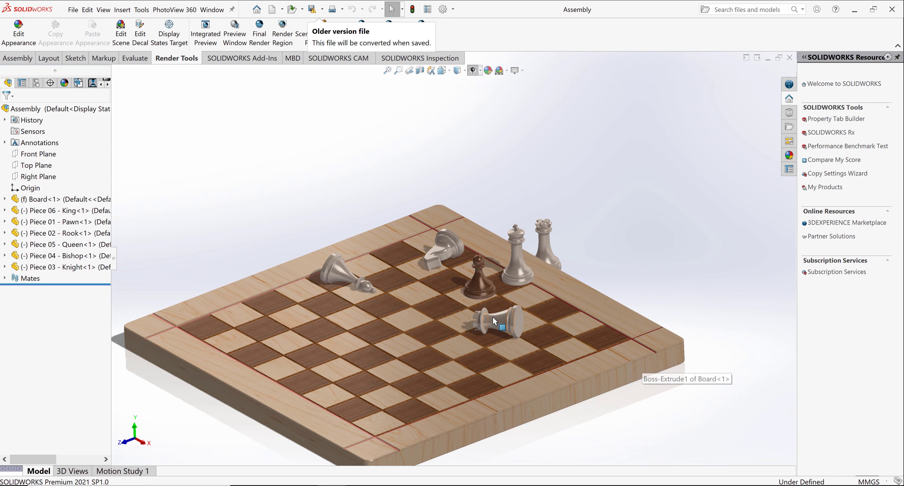
pyautogui.moveTo(481, 283); pyautogui.dragTo(254, 448)
pyautogui.scroll(-10, 361, 391)
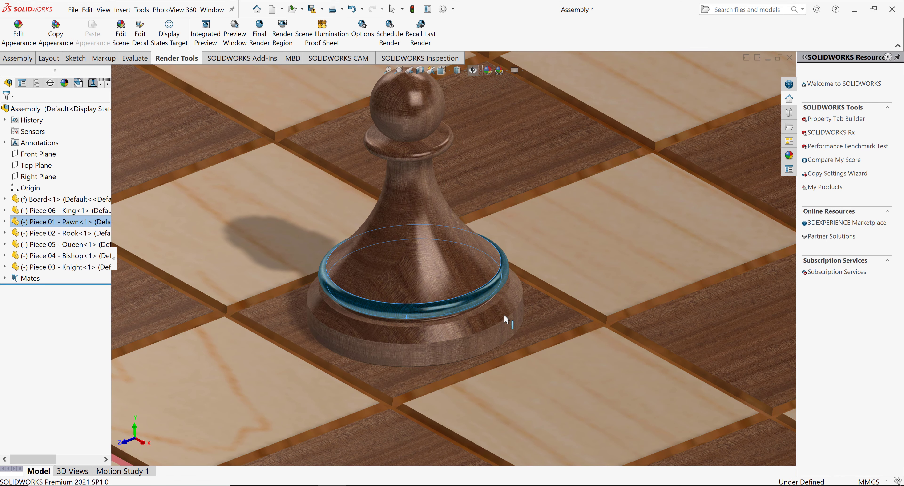
pyautogui.press('f')
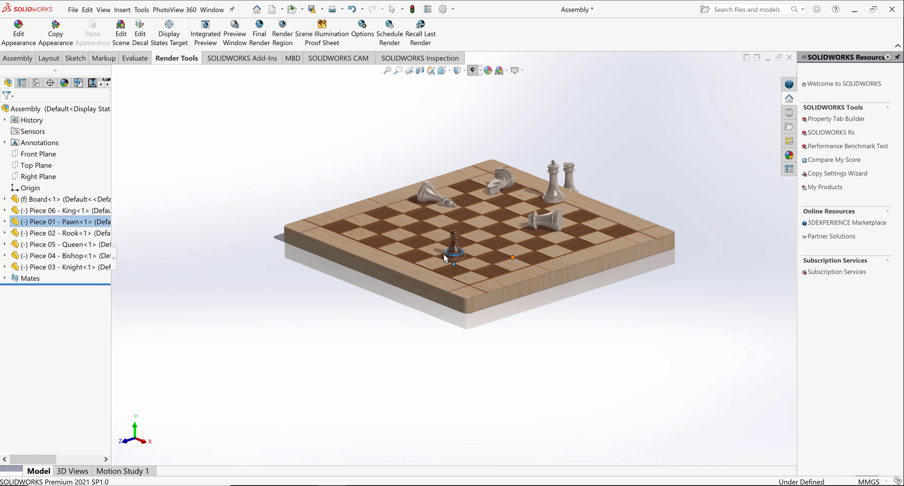
pyautogui.scroll(-8, 411, 239)
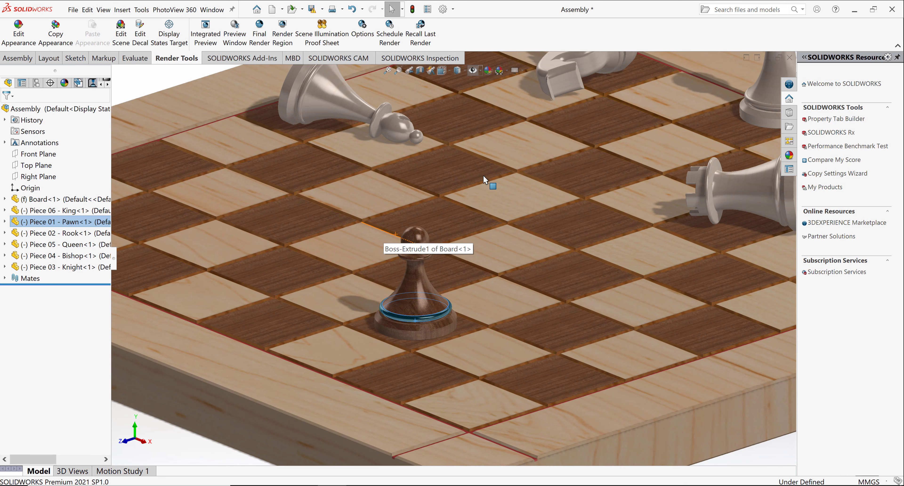
pyautogui.press('f')
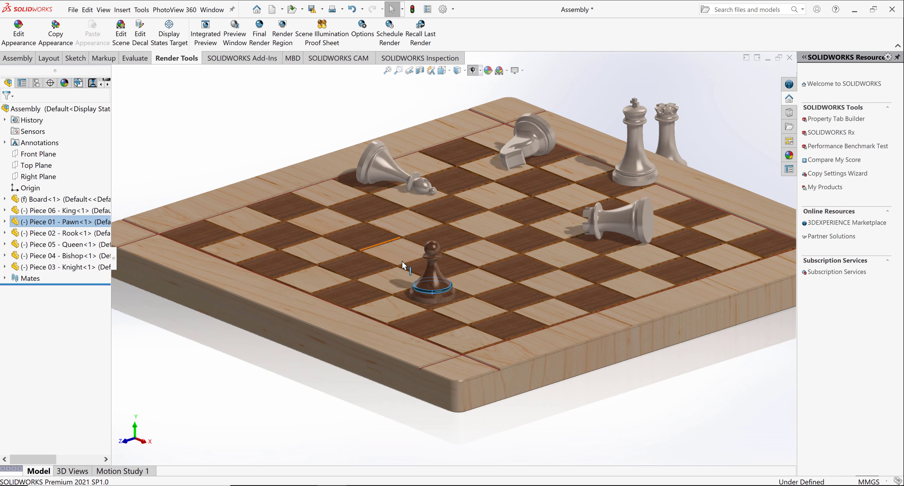
pyautogui.click(187, 139)
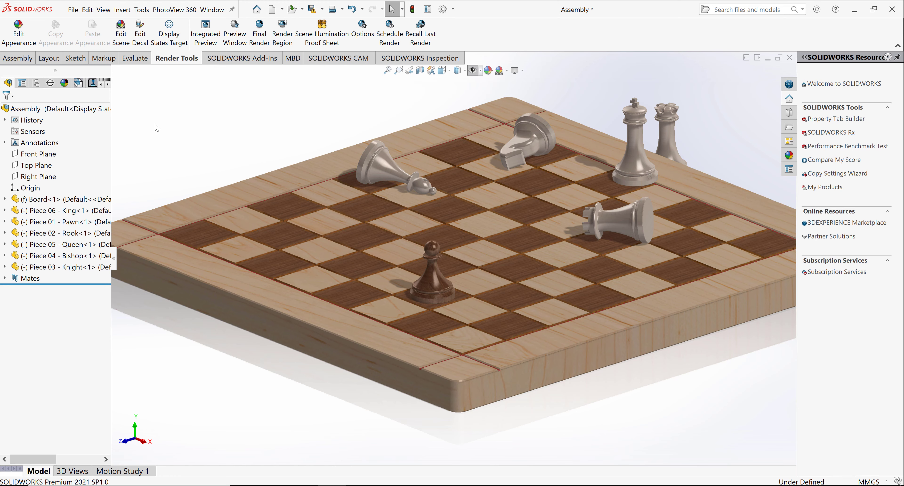
# - Add a new camera to the assembly from its scene, lights and cameras
pyautogui.click(64, 83)
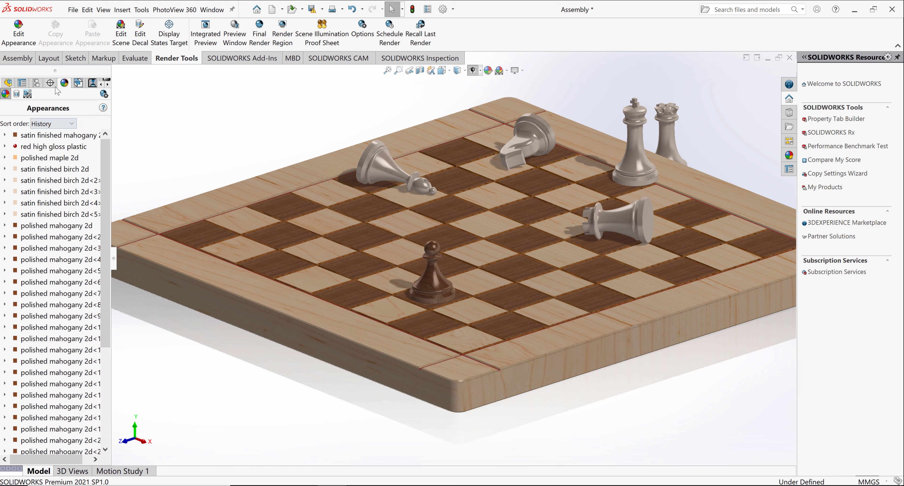
pyautogui.click(29, 96)
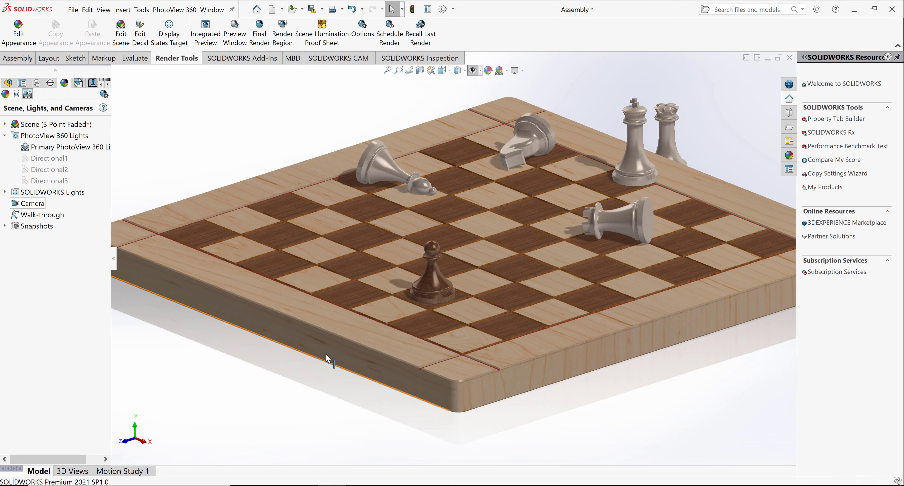
pyautogui.moveTo(364, 281); pyautogui.dragTo(378, 299, button='middle')
pyautogui.scroll(-5, 391, 288)
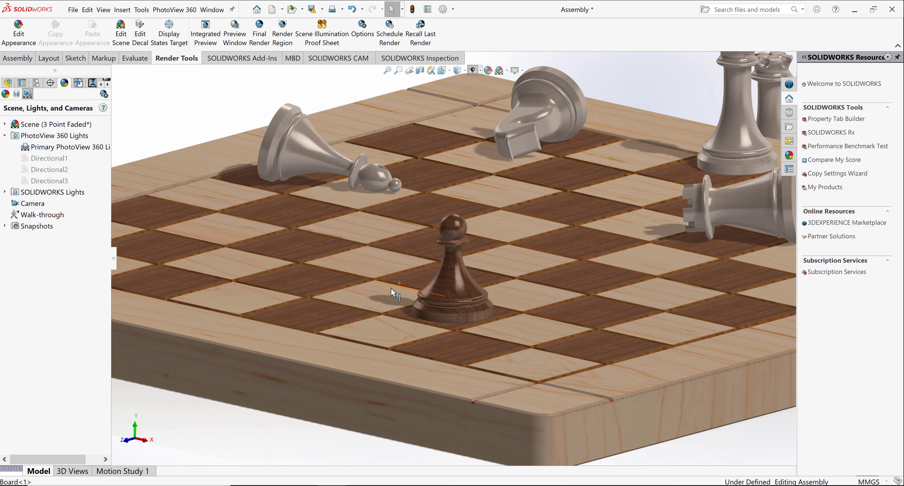
pyautogui.rightClick(37, 203)
pyautogui.click(53, 208)
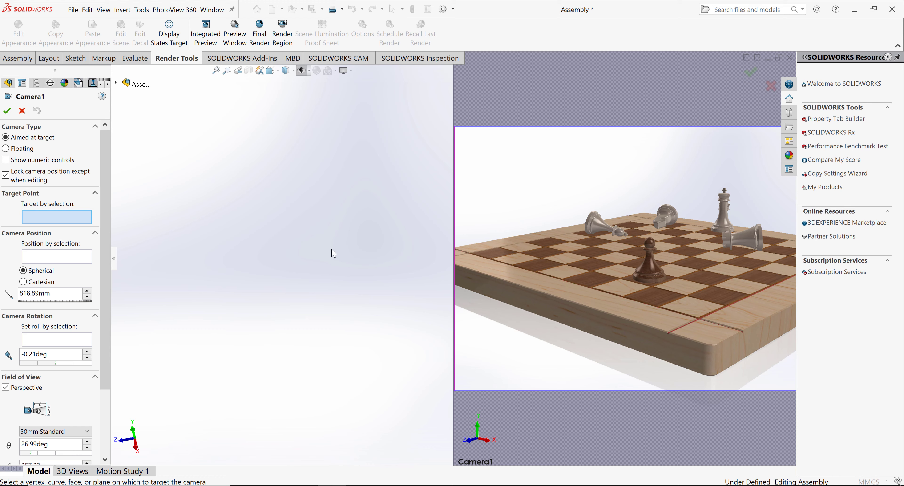
# - Move the camera closer to the chessboard and shift its target point further back, about 607 mm from the camera
pyautogui.scroll(-4, 186, 316)
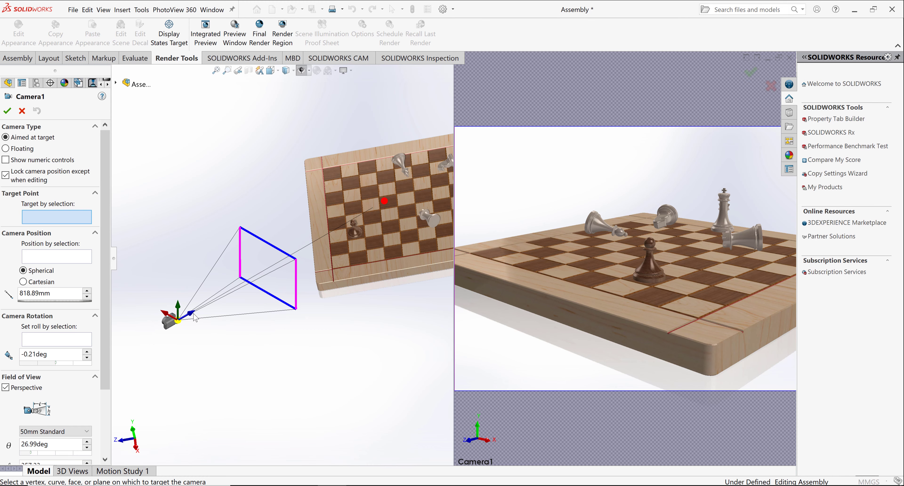
pyautogui.moveTo(210, 310); pyautogui.dragTo(221, 268)
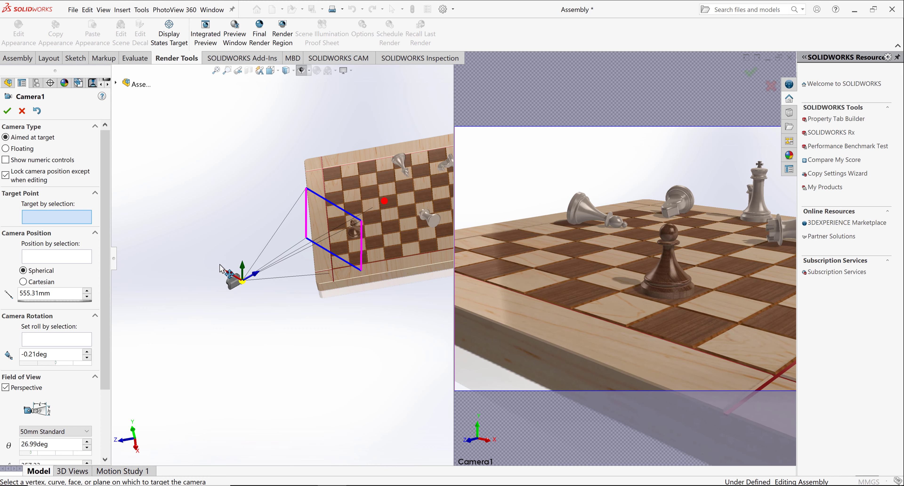
pyautogui.scroll(-2, 373, 203)
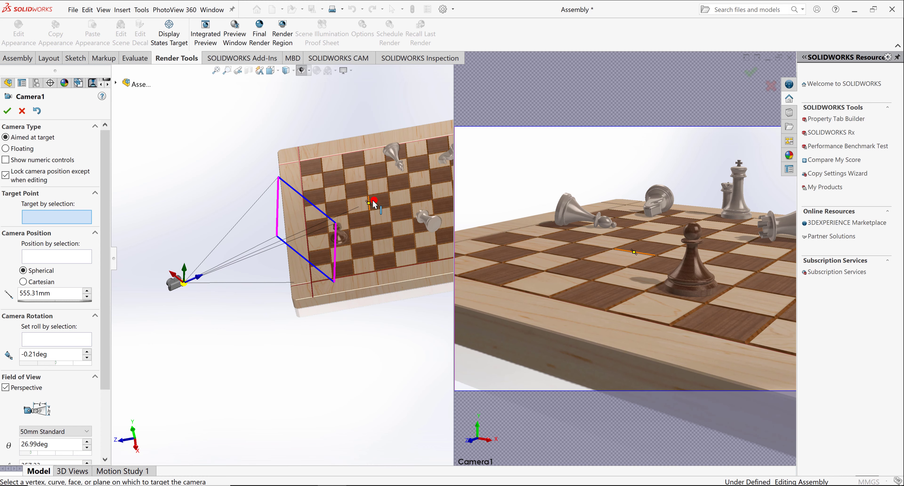
pyautogui.moveTo(373, 201); pyautogui.dragTo(396, 196)
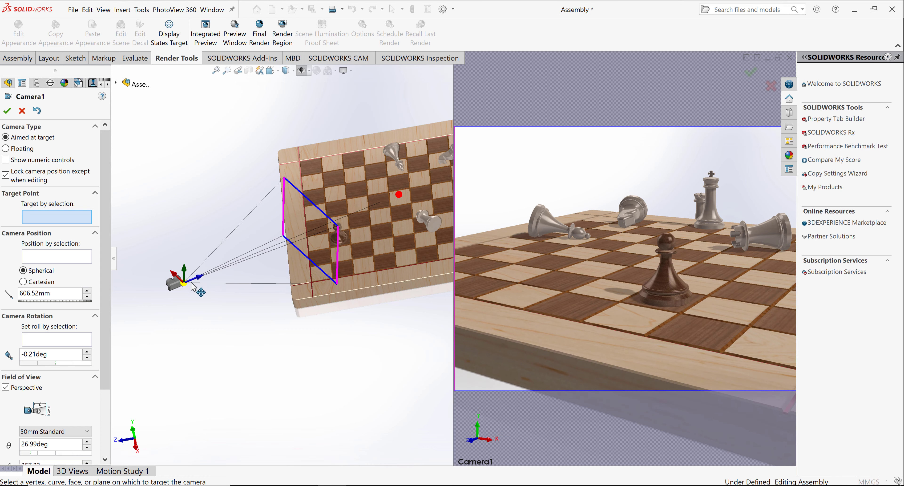
# - Lower the camera and bring it closer to the pawn, about 410 mm from the target point
pyautogui.moveTo(192, 286)
pyautogui.mouseDown()
pyautogui.moveTo(199, 298)
pyautogui.moveTo(199, 285)
pyautogui.mouseUp()
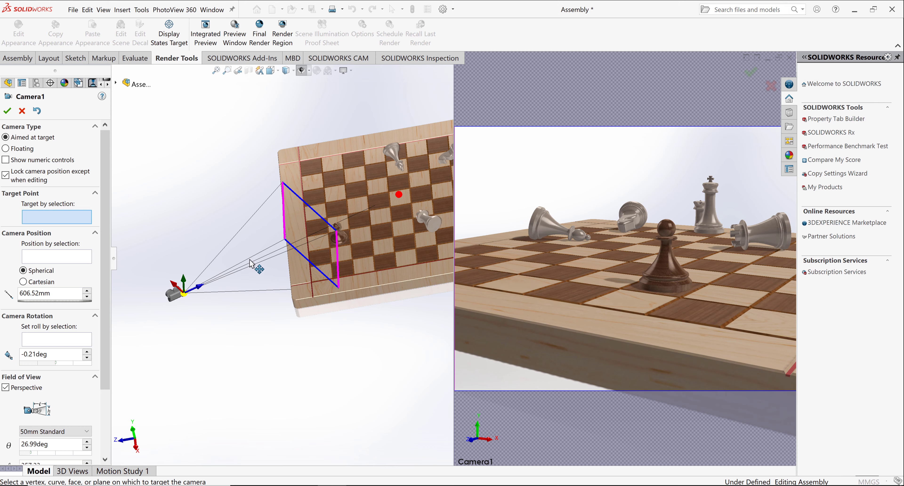
pyautogui.moveTo(251, 263); pyautogui.dragTo(290, 241)
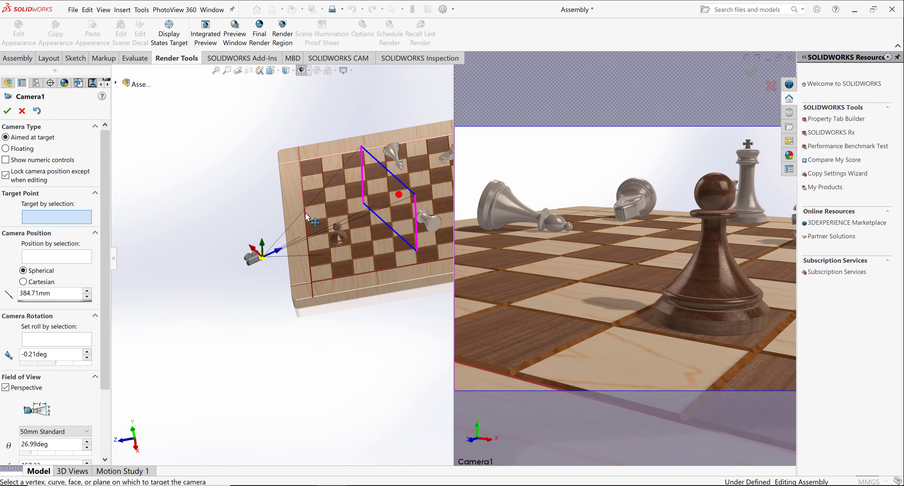
pyautogui.moveTo(306, 212); pyautogui.dragTo(296, 222)
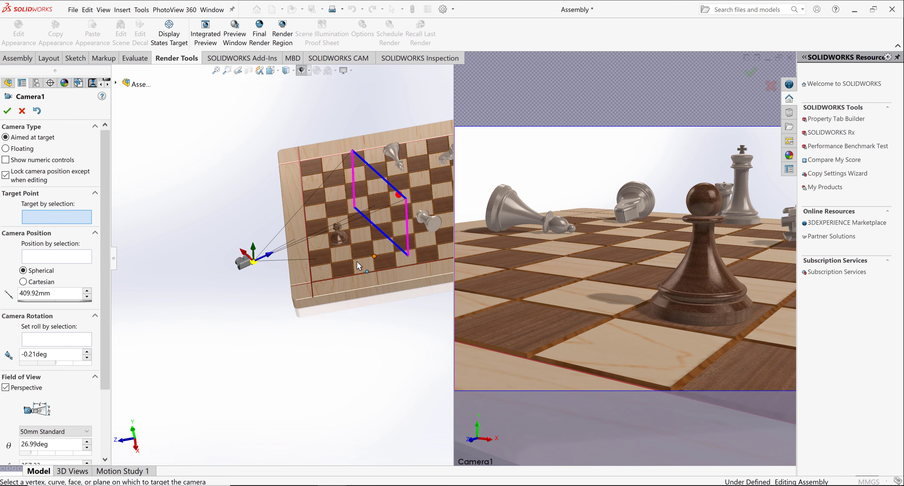
# - Shift the camera's target point further across the board toward the far pieces, about 514 mm from the camera
pyautogui.moveTo(357, 261); pyautogui.dragTo(421, 196, button='middle')
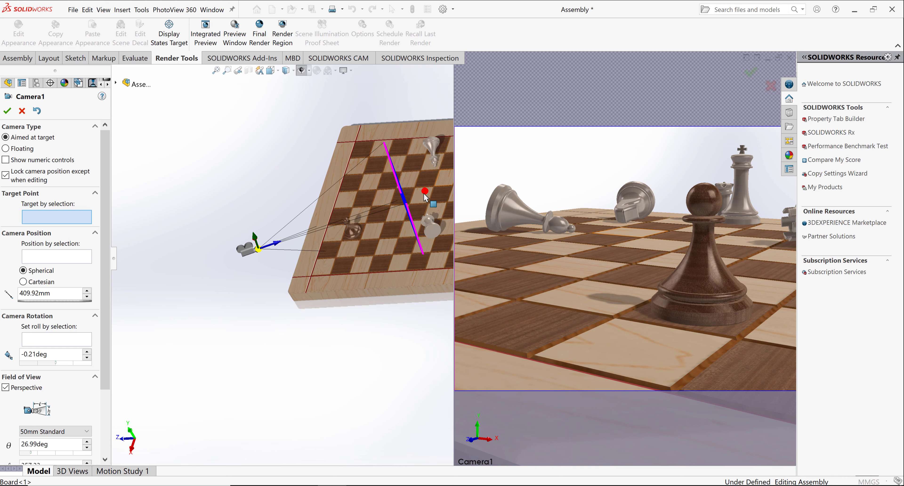
pyautogui.moveTo(425, 193); pyautogui.dragTo(475, 182)
pyautogui.scroll(2, 374, 351)
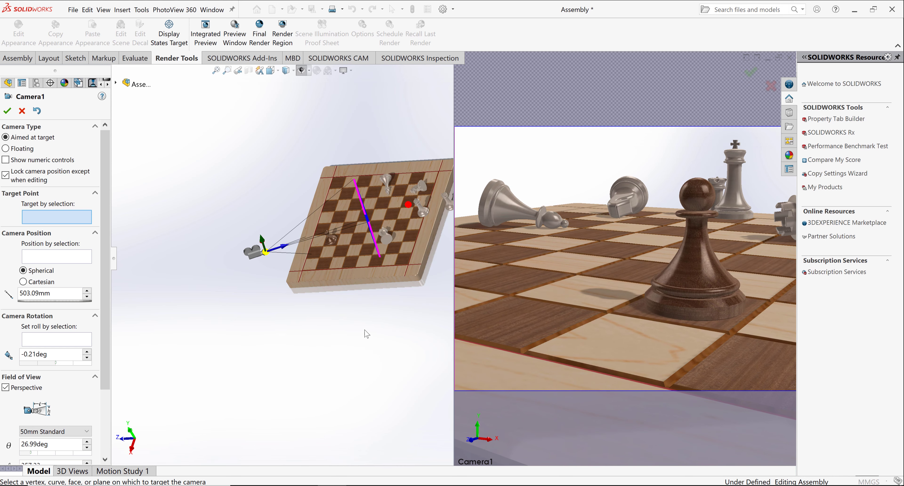
pyautogui.moveTo(365, 330); pyautogui.dragTo(409, 312, button='middle')
pyautogui.scroll(-2, 394, 236)
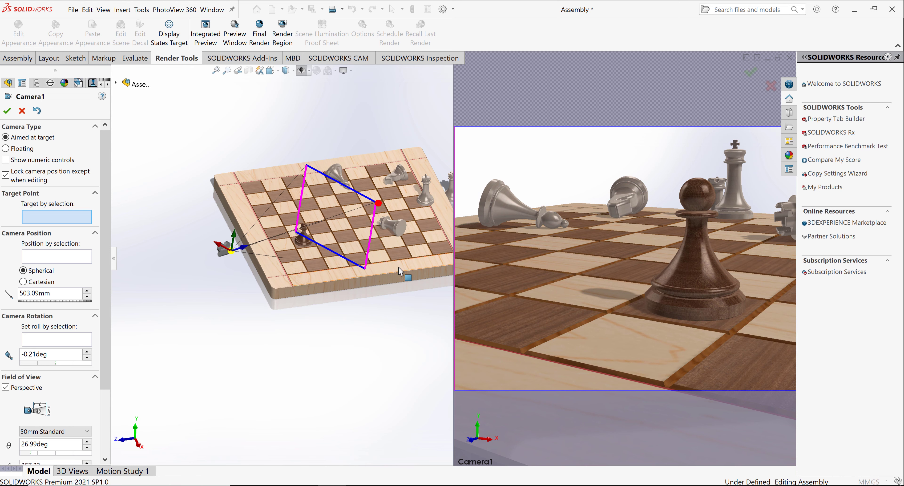
pyautogui.moveTo(404, 276); pyautogui.dragTo(315, 218, button='middle')
pyautogui.moveTo(287, 205); pyautogui.dragTo(310, 197)
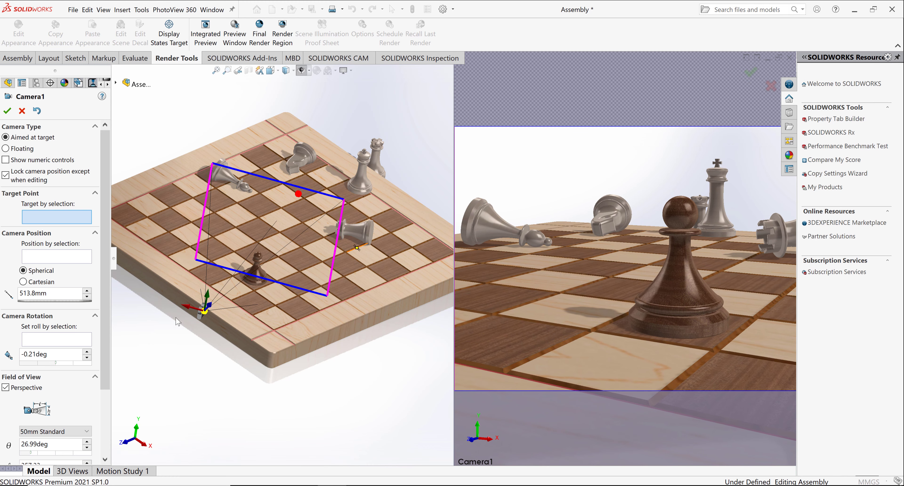
# - Shift the camera sideways along the board edge, pull it back to about 530 mm from its target point, and accept the camera
pyautogui.moveTo(195, 309); pyautogui.dragTo(201, 310)
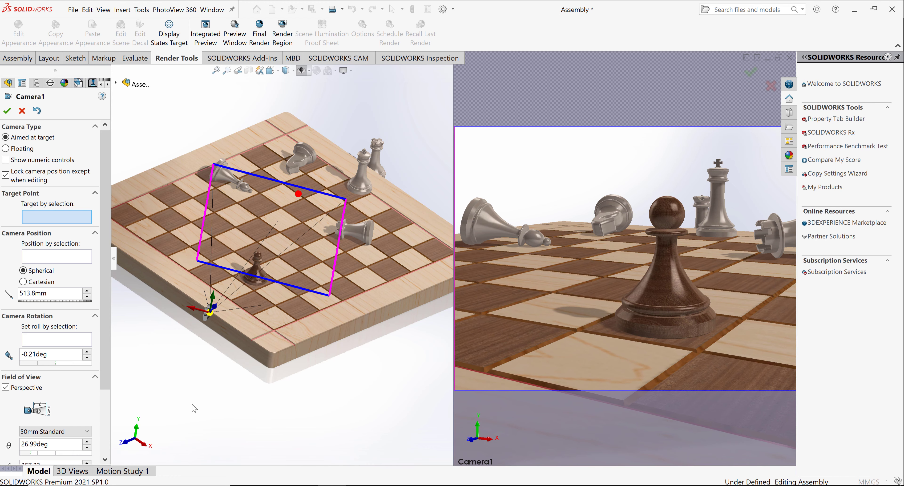
pyautogui.moveTo(242, 408); pyautogui.dragTo(223, 312, button='middle')
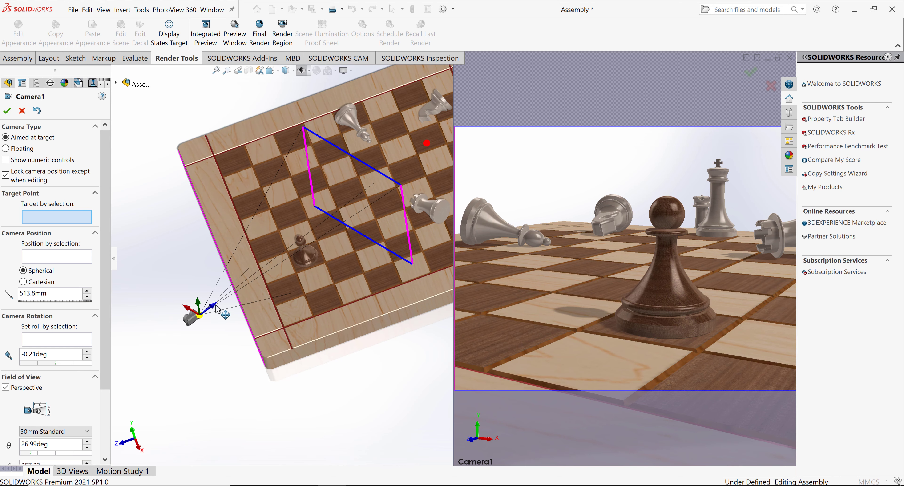
pyautogui.moveTo(213, 309); pyautogui.dragTo(206, 315)
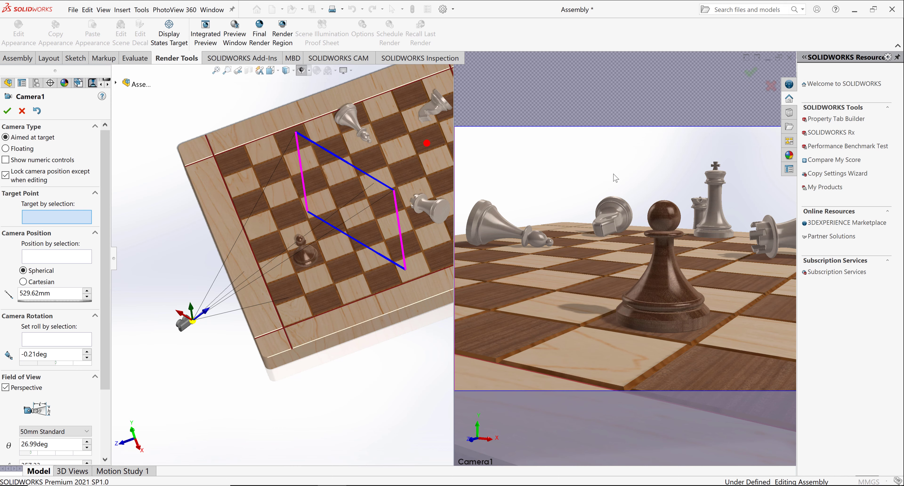
pyautogui.click(7, 110)
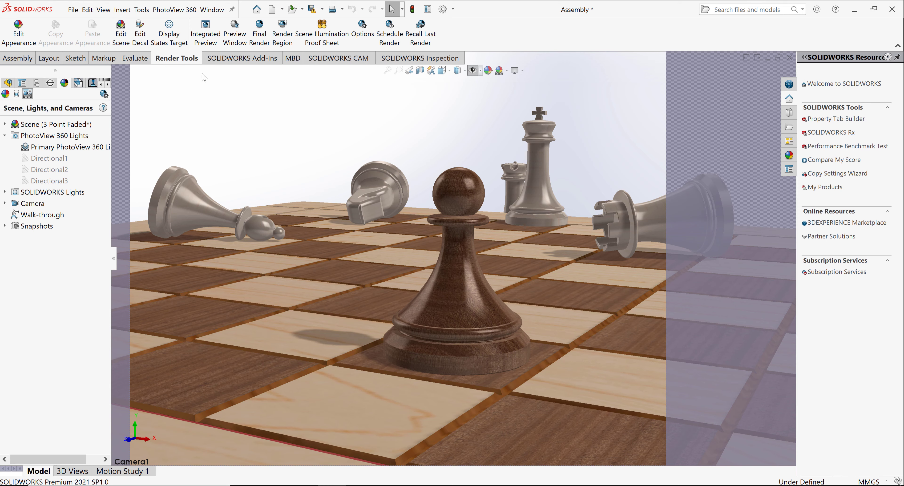
# - Apply the 3 Point Beige scene from the Basic Scenes library to the assembly
pyautogui.click(793, 156)
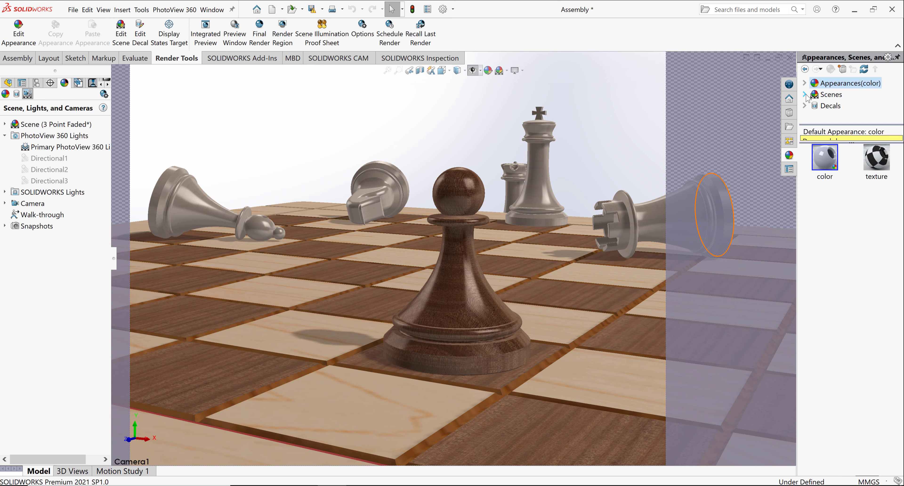
pyautogui.click(837, 95)
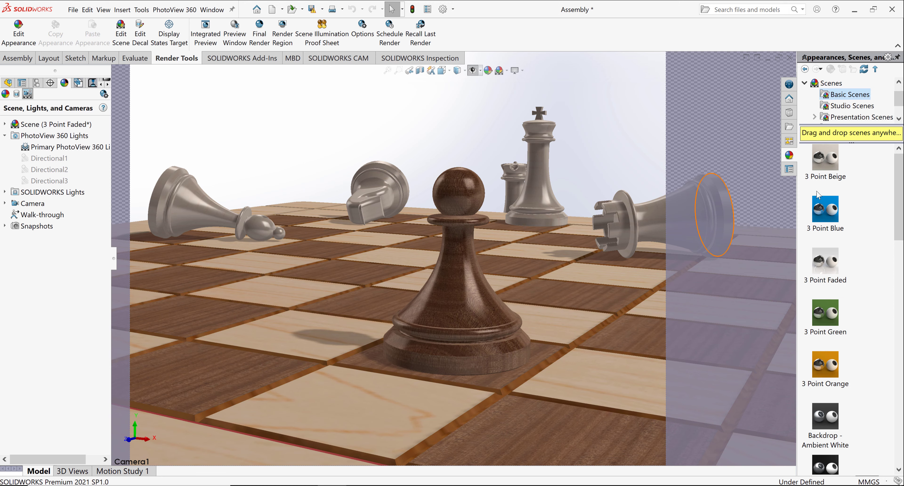
pyautogui.doubleClick(826, 160)
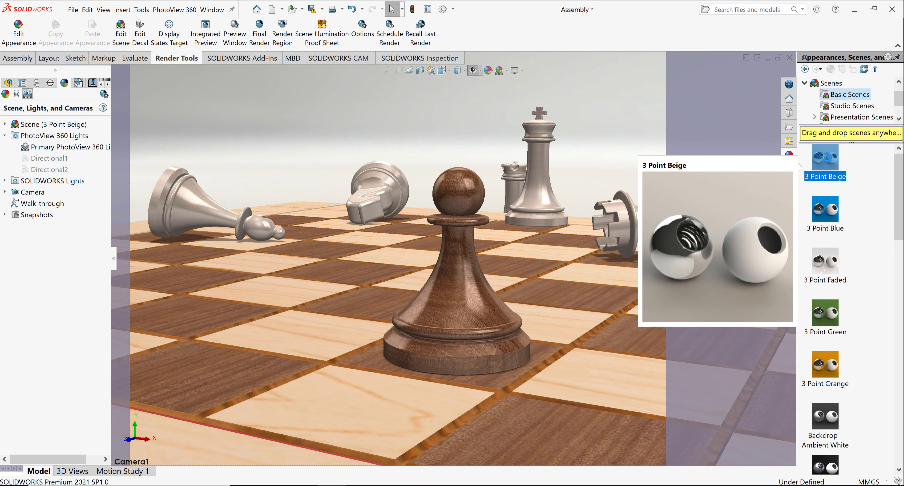
# - Edit the scene so its background is a plain light grey color instead of the environment, and accept
pyautogui.rightClick(31, 124)
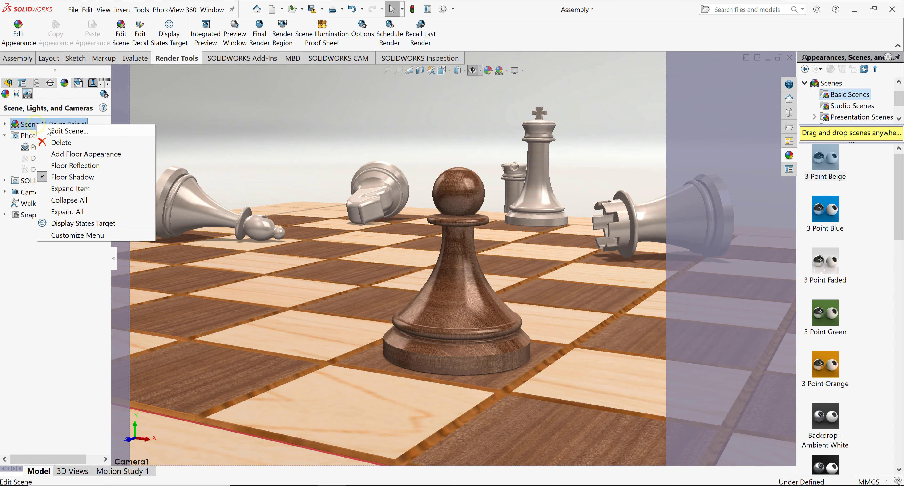
pyautogui.click(47, 127)
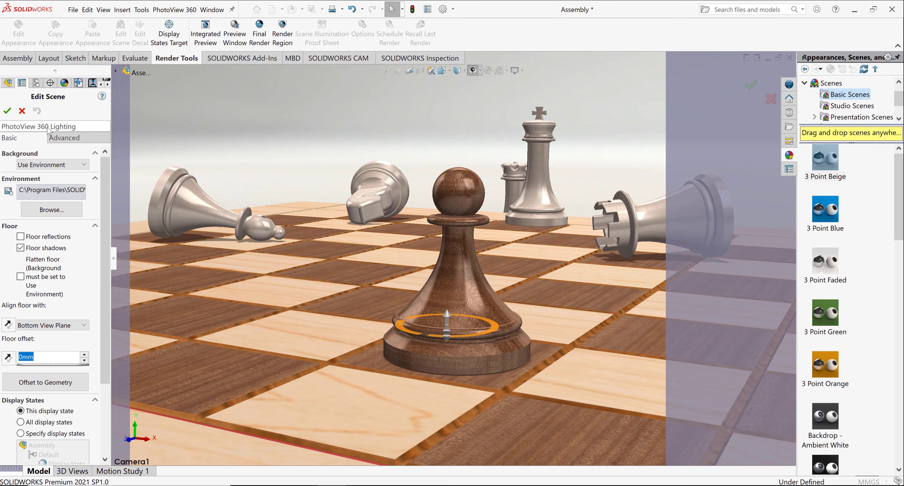
pyautogui.click(31, 167)
pyautogui.click(31, 183)
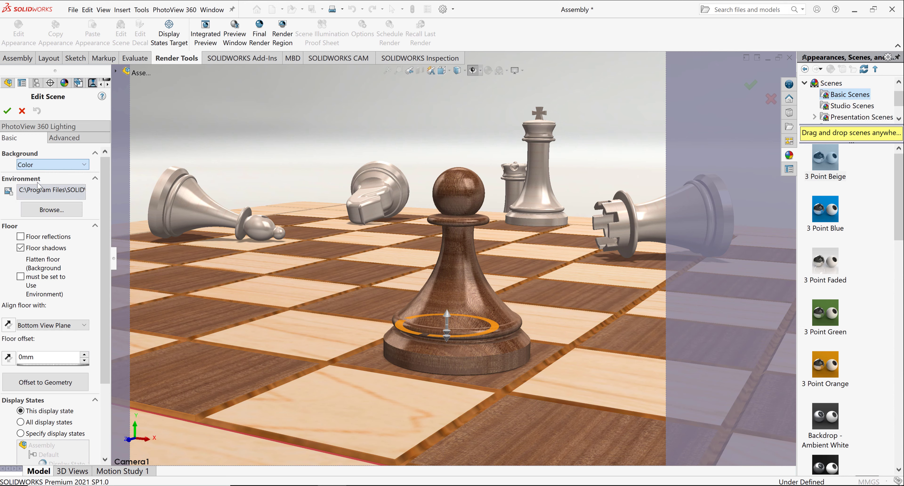
pyautogui.click(49, 179)
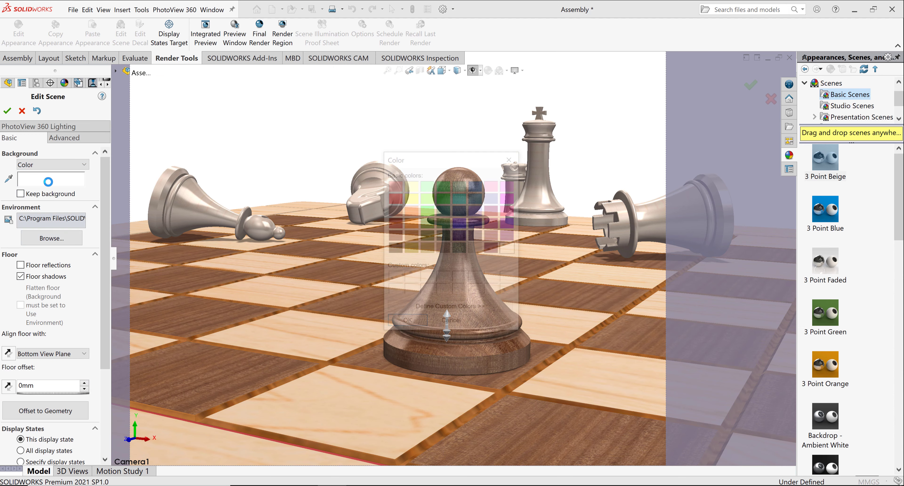
pyautogui.click(476, 248)
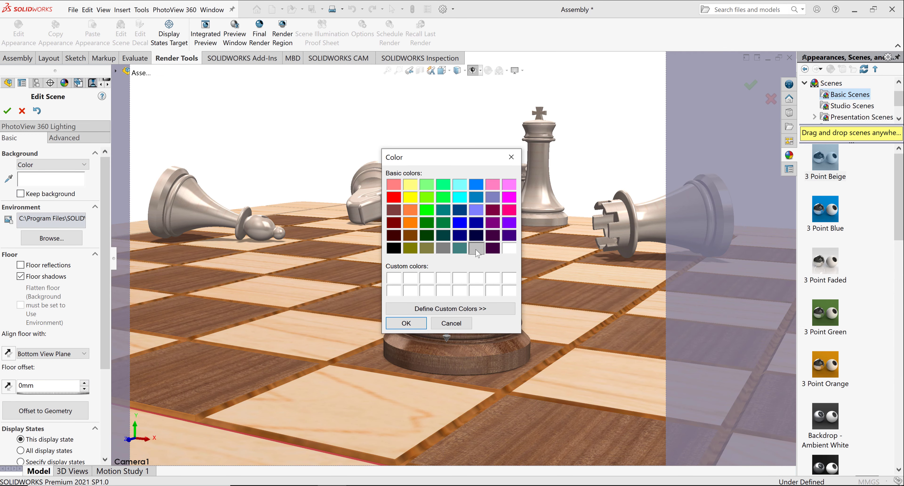
pyautogui.click(406, 322)
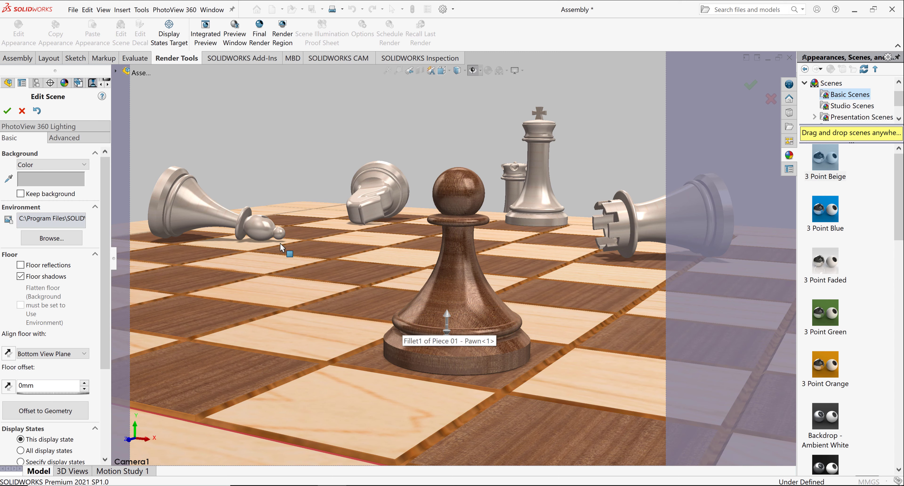
pyautogui.click(7, 113)
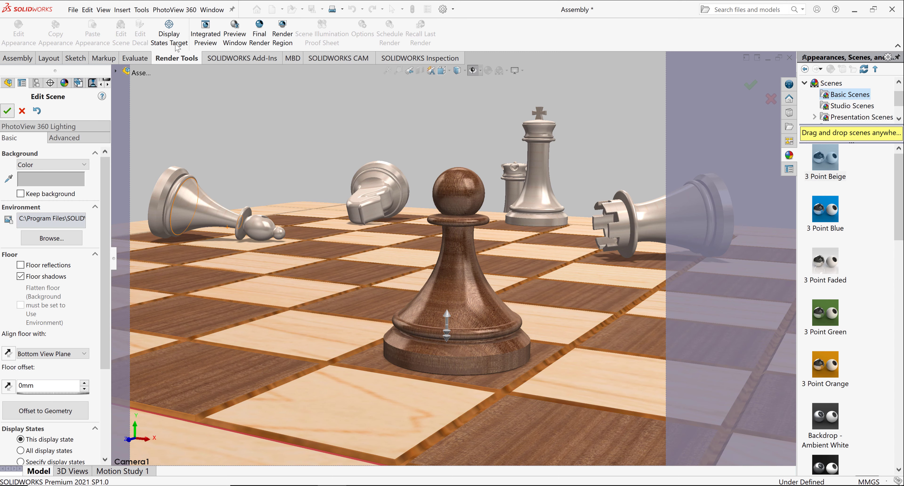
pyautogui.click(184, 10)
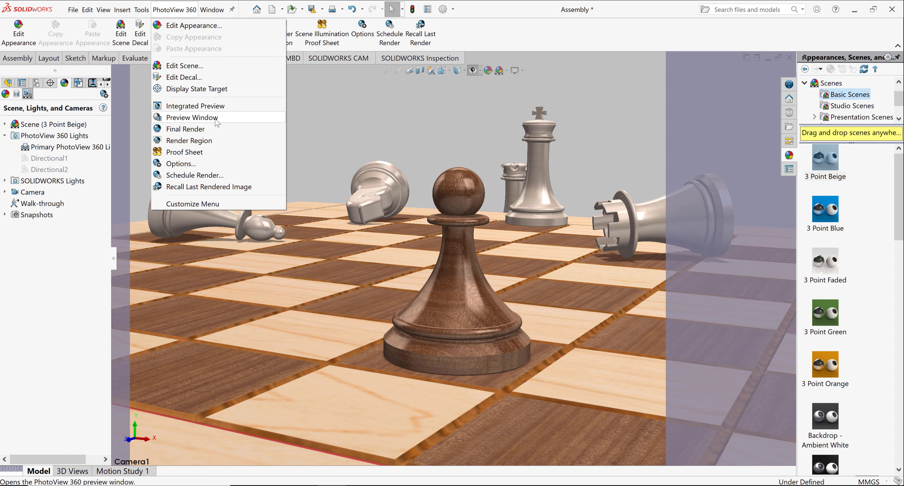
pyautogui.click(233, 120)
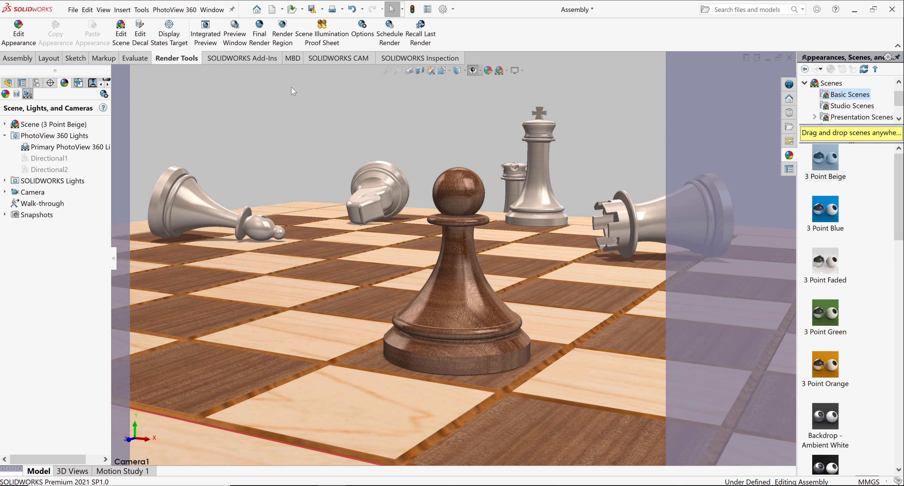
# - Show the Standard Views toolbar in the workspace
pyautogui.rightClick(517, 35)
pyautogui.moveTo(570, 66)
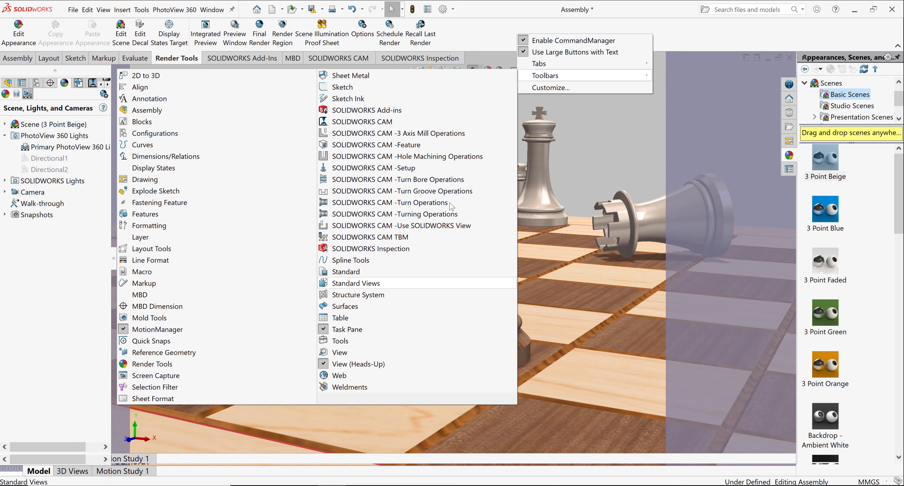
pyautogui.click(81, 404)
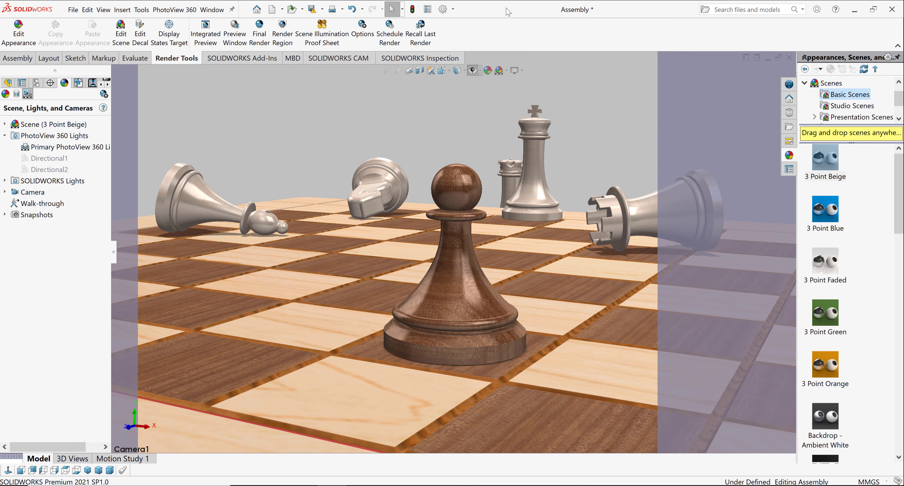
# - View the assembly in the isometric and top orientations, and return to the Camera1 view
pyautogui.click(88, 470)
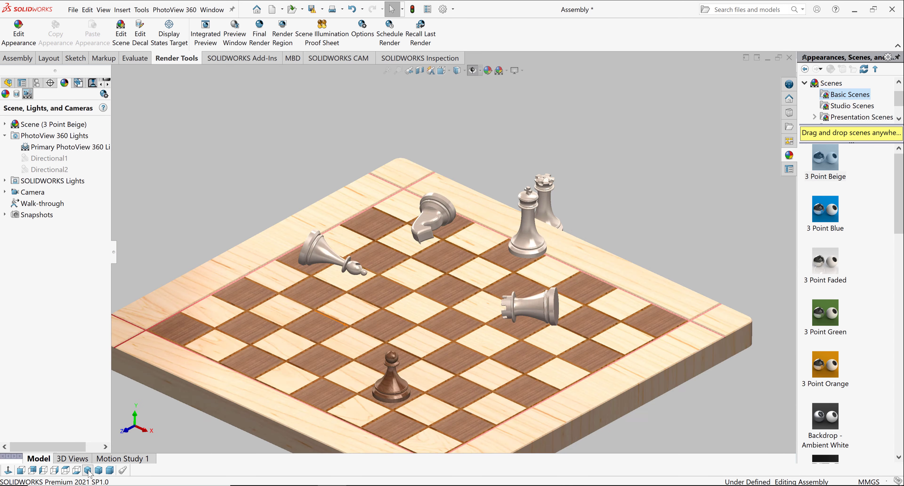
pyautogui.click(66, 471)
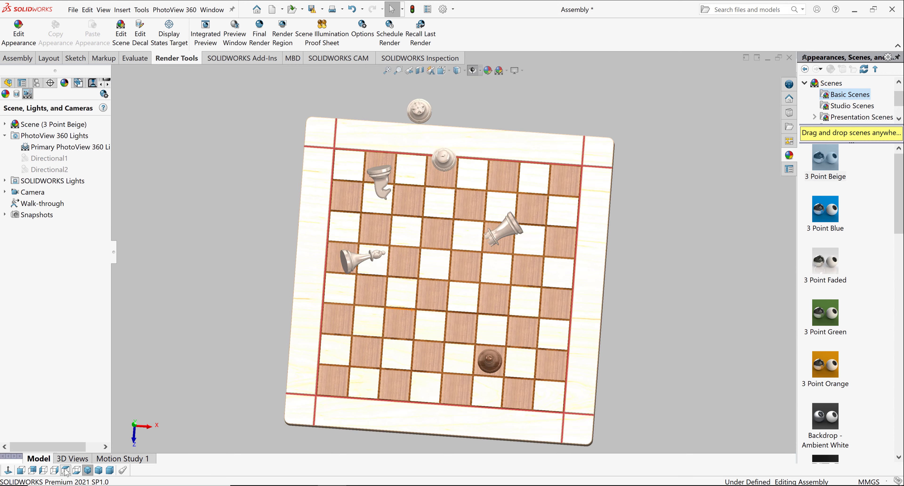
pyautogui.click(92, 473)
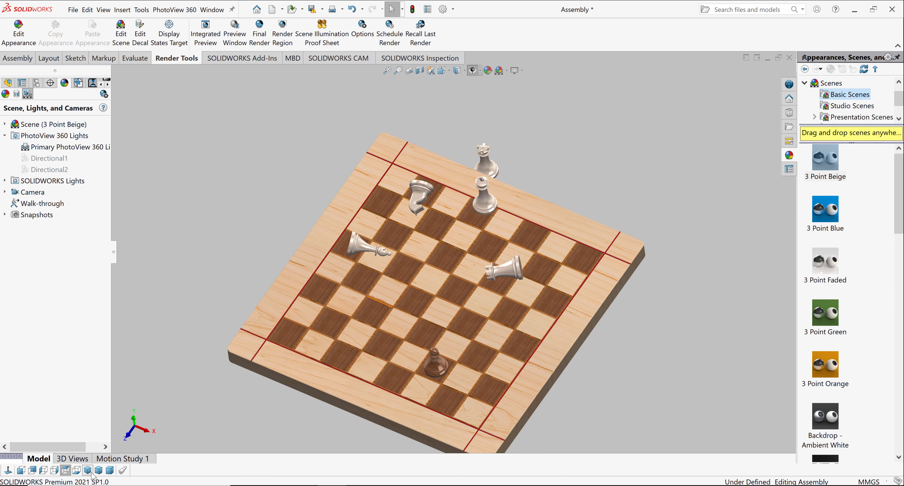
pyautogui.click(122, 471)
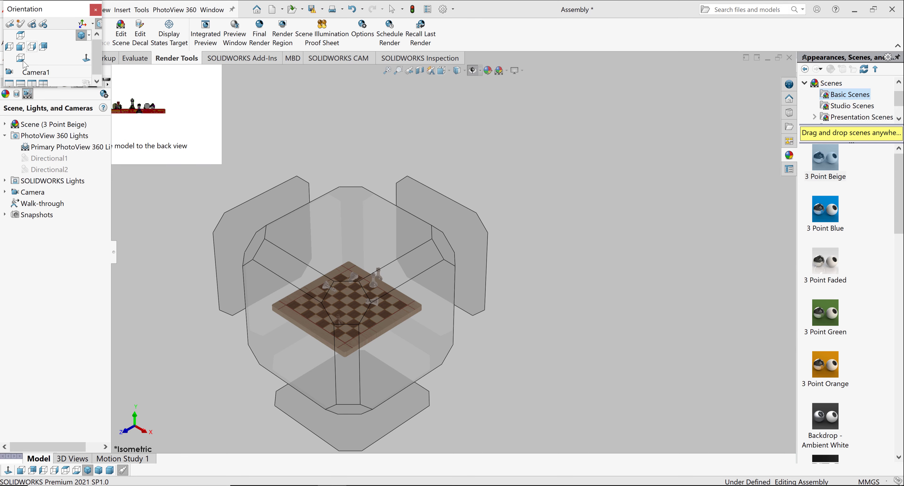
pyautogui.click(37, 73)
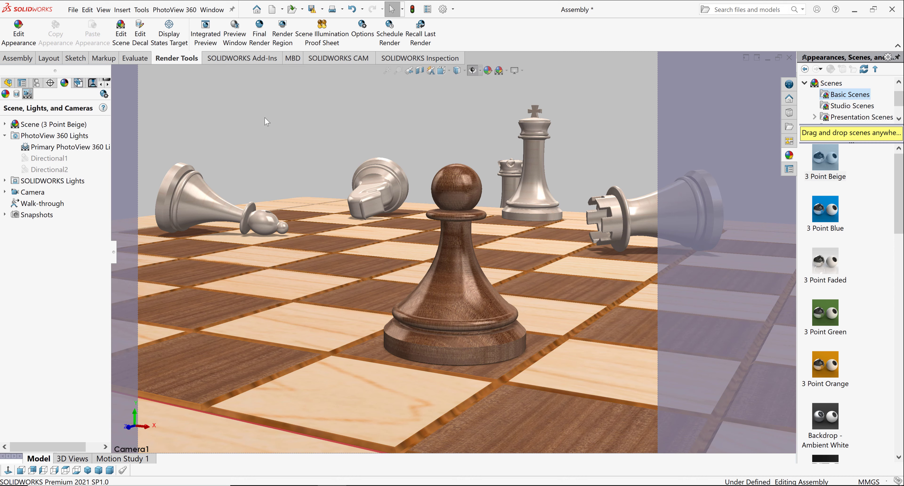
# - Open a PhotoView 360 preview window to render the Camera1 view
pyautogui.click(174, 9)
pyautogui.click(186, 118)
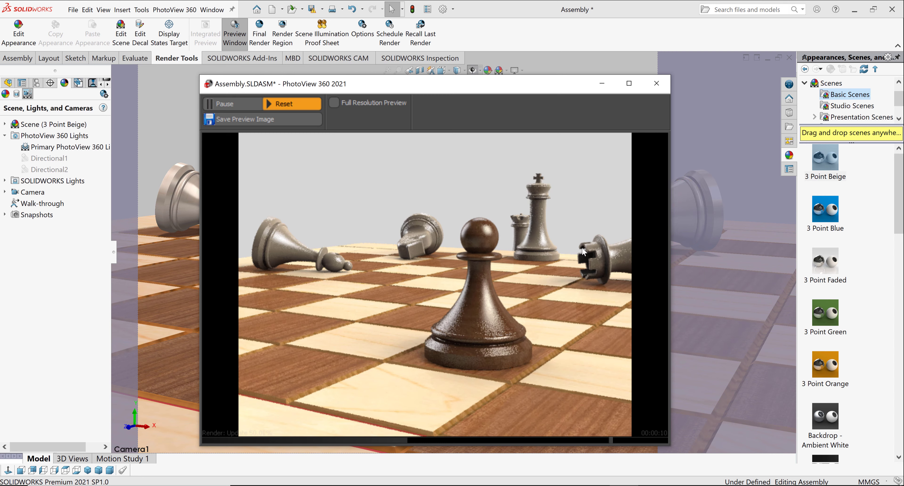
# - Open Camera1's properties for editing and close the render preview window
pyautogui.rightClick(26, 196)
pyautogui.click(8, 193)
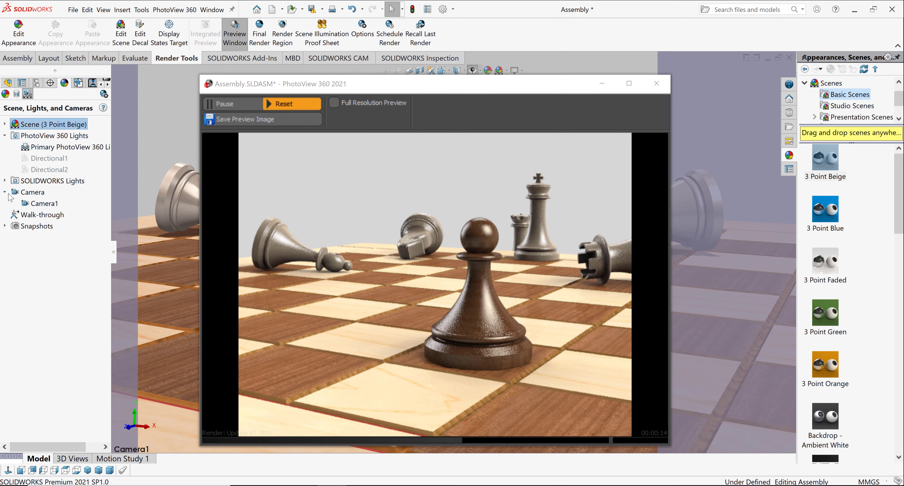
pyautogui.rightClick(28, 203)
pyautogui.click(61, 243)
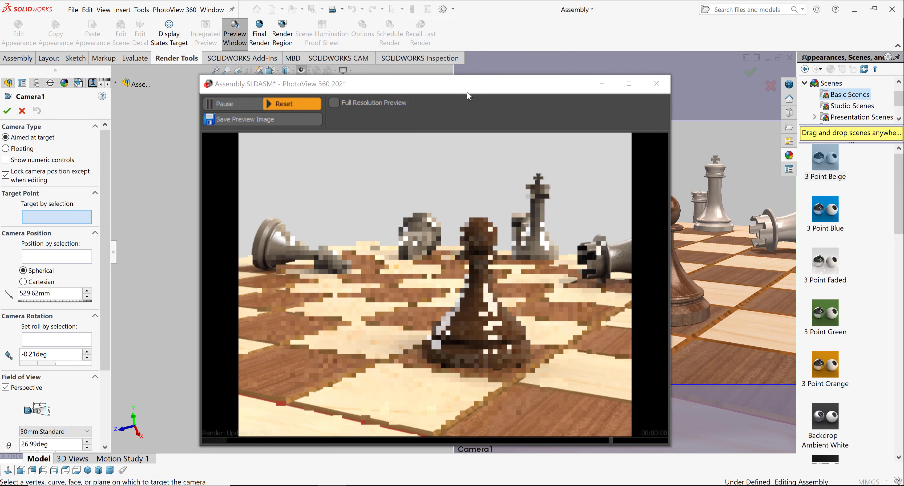
pyautogui.moveTo(456, 84); pyautogui.dragTo(548, 184)
pyautogui.moveTo(754, 140); pyautogui.dragTo(513, 67)
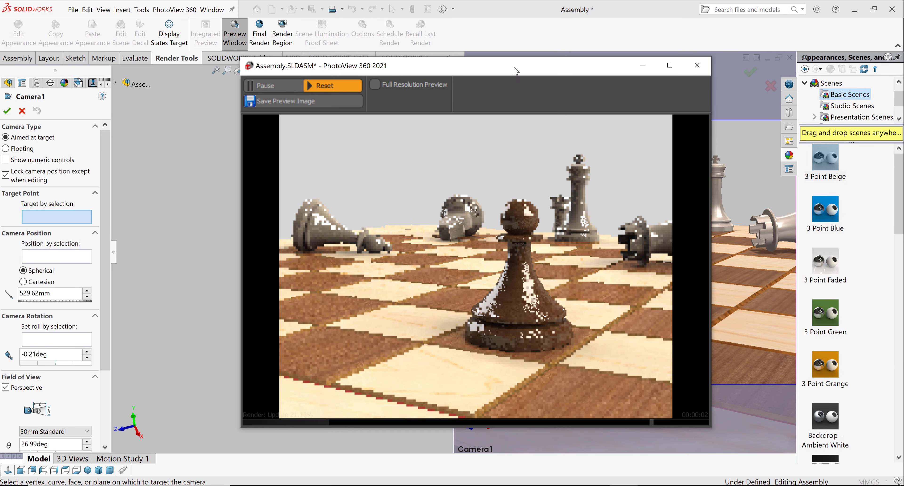
pyautogui.click(696, 65)
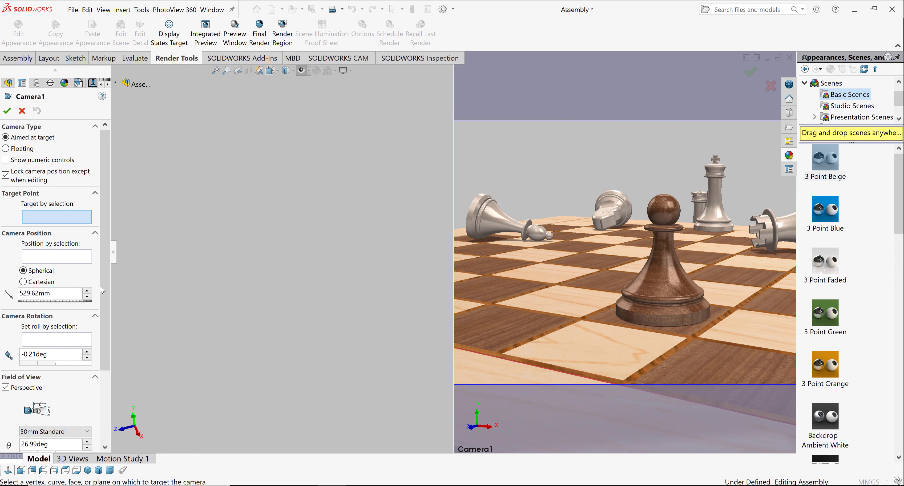
# - Enable depth of field for Camera1 and bring its focus settings into view
pyautogui.moveTo(104, 310); pyautogui.dragTo(62, 399)
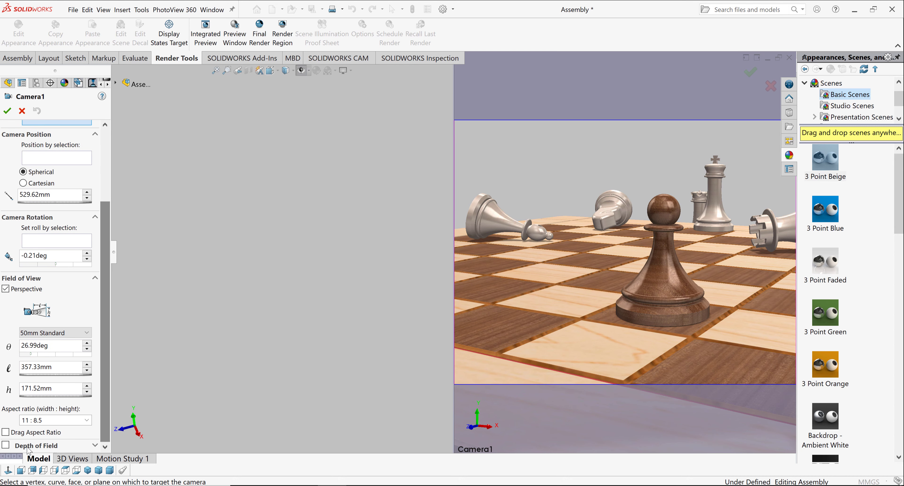
pyautogui.click(10, 447)
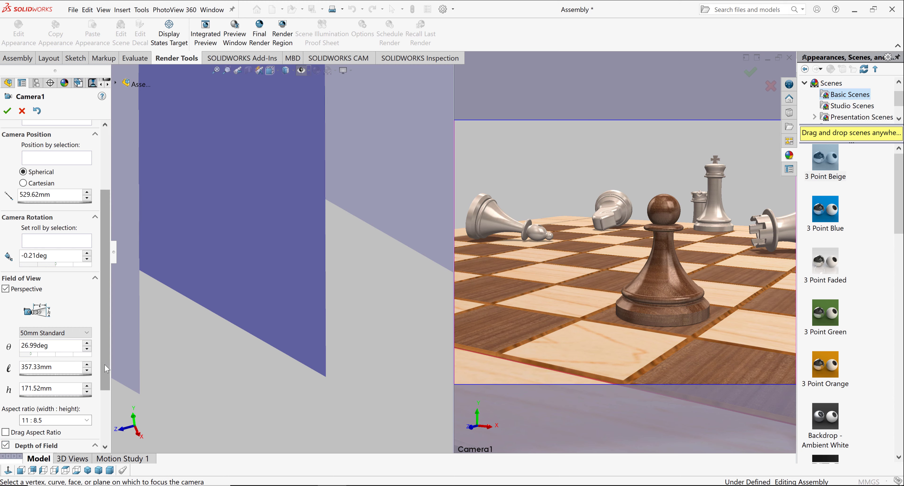
pyautogui.moveTo(105, 389); pyautogui.dragTo(105, 440)
# - Examine where the depth of field focus planes lie relative to the chessboard and pieces
pyautogui.scroll(10, 269, 379)
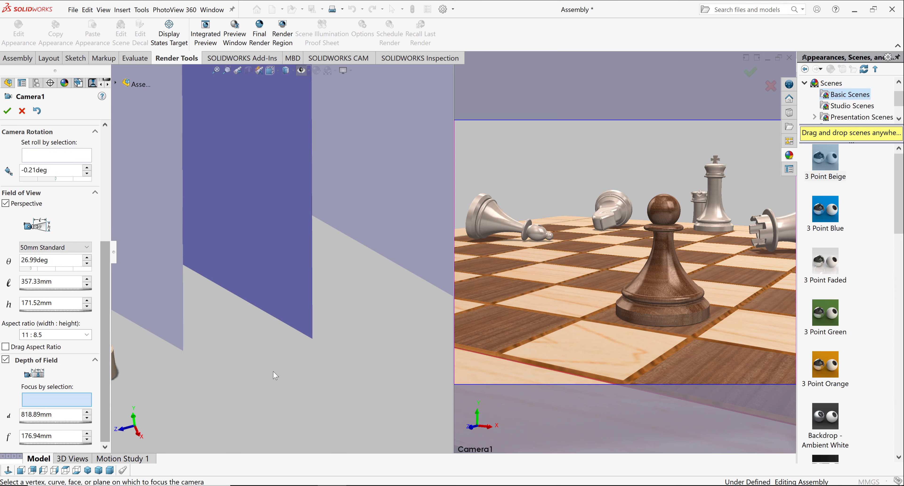
pyautogui.scroll(-4, 264, 238)
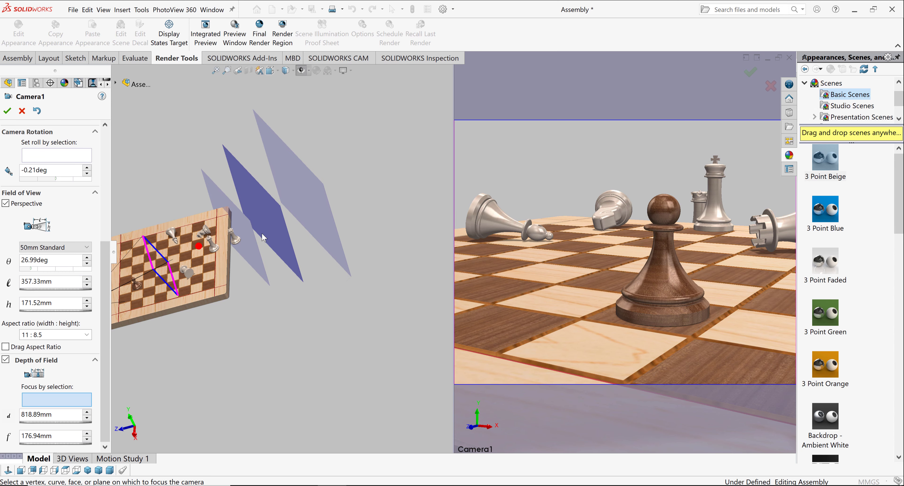
pyautogui.scroll(-3, 278, 245)
pyautogui.scroll(-4, 288, 228)
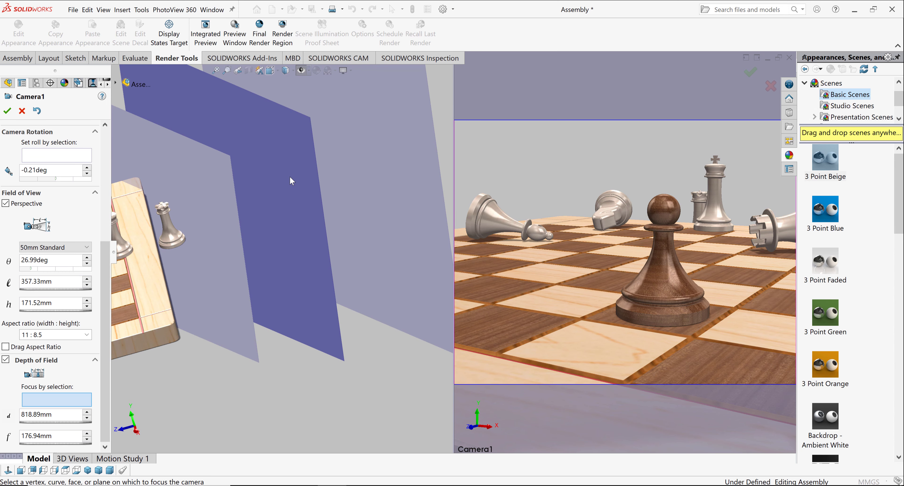
pyautogui.scroll(3, 359, 225)
pyautogui.moveTo(316, 242); pyautogui.dragTo(288, 250, button='middle')
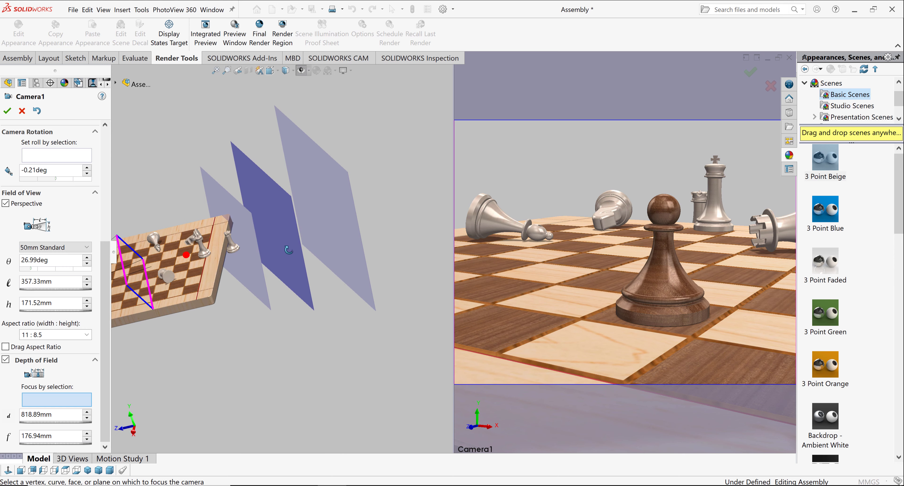
pyautogui.scroll(2, 281, 233)
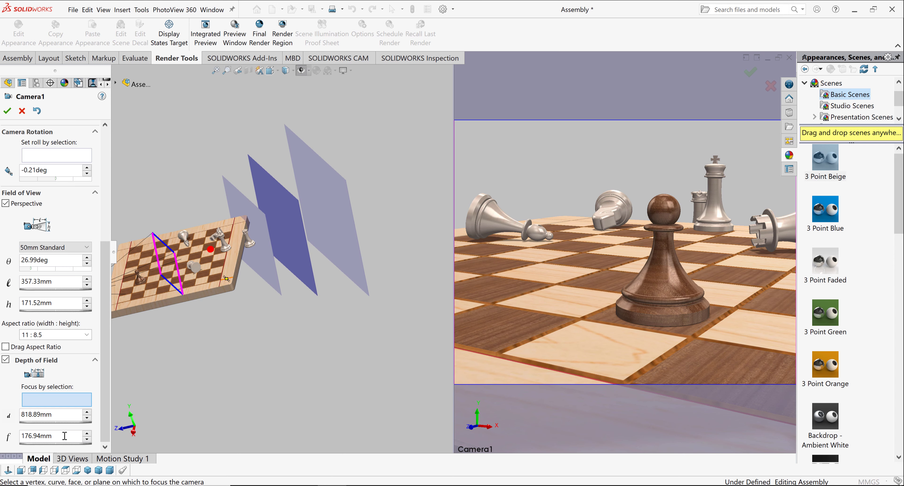
# - Reduce Camera1's focus plane distance d to 518.89 mm
pyautogui.click(86, 419)
pyautogui.click(87, 419)
pyautogui.click(87, 419)
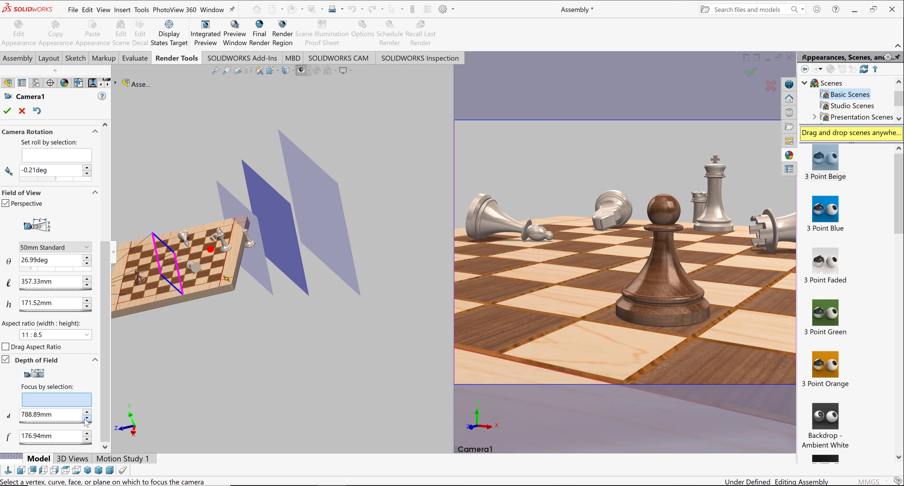
pyautogui.click(86, 419)
pyautogui.click(87, 418)
pyautogui.click(87, 418)
pyautogui.click(87, 419)
pyautogui.click(87, 418)
pyautogui.click(86, 419)
pyautogui.click(86, 418)
pyautogui.click(87, 419)
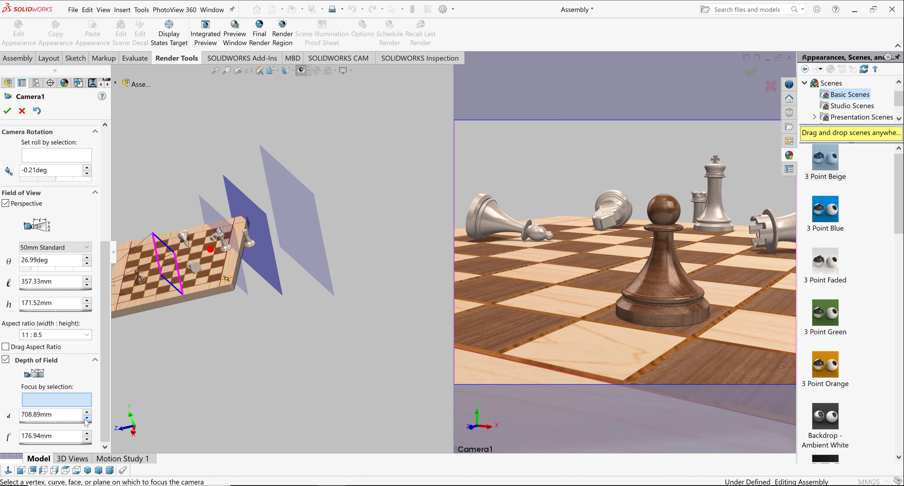
pyautogui.click(86, 419)
pyautogui.click(86, 419)
pyautogui.click(86, 419)
pyautogui.click(87, 418)
pyautogui.click(86, 418)
pyautogui.click(87, 419)
pyautogui.click(87, 419)
pyautogui.click(86, 419)
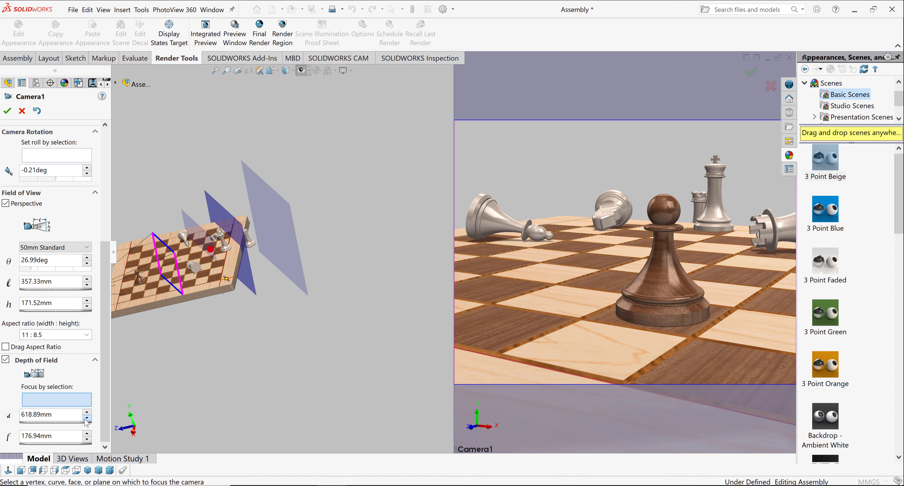
pyautogui.click(86, 418)
pyautogui.click(87, 419)
pyautogui.click(86, 419)
pyautogui.click(86, 419)
pyautogui.click(86, 418)
pyautogui.click(86, 418)
pyautogui.click(86, 418)
pyautogui.click(86, 419)
pyautogui.click(86, 418)
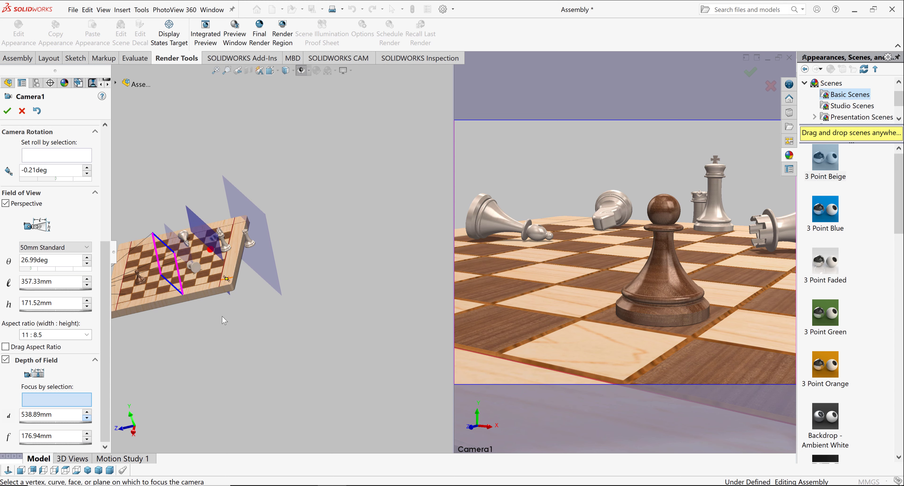
# - Focus Camera1 by selection on the circular edge where the pawn's round head meets its collar
pyautogui.keyDown('ctrl'); pyautogui.moveTo(138, 284); pyautogui.dragTo(189, 271, button='middle'); pyautogui.keyUp('ctrl')
pyautogui.scroll(-3, 190, 272)
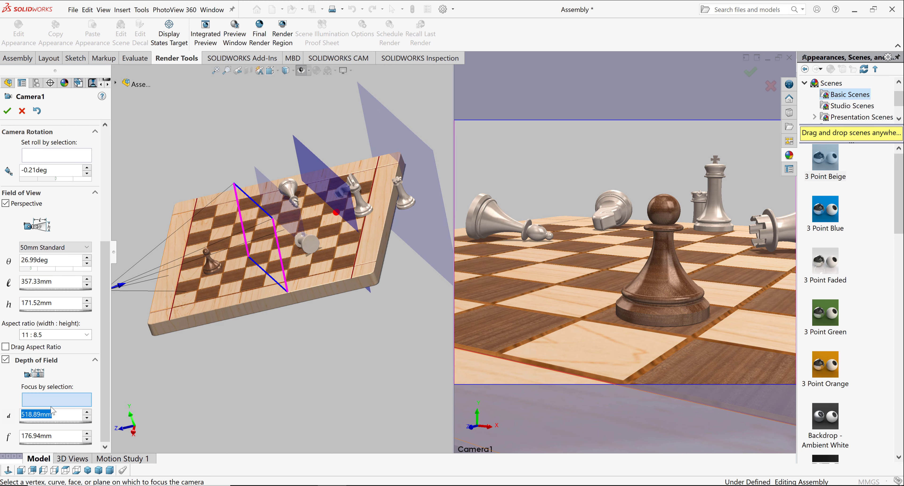
pyautogui.click(53, 413)
pyautogui.scroll(-4, 186, 308)
pyautogui.scroll(-3, 230, 313)
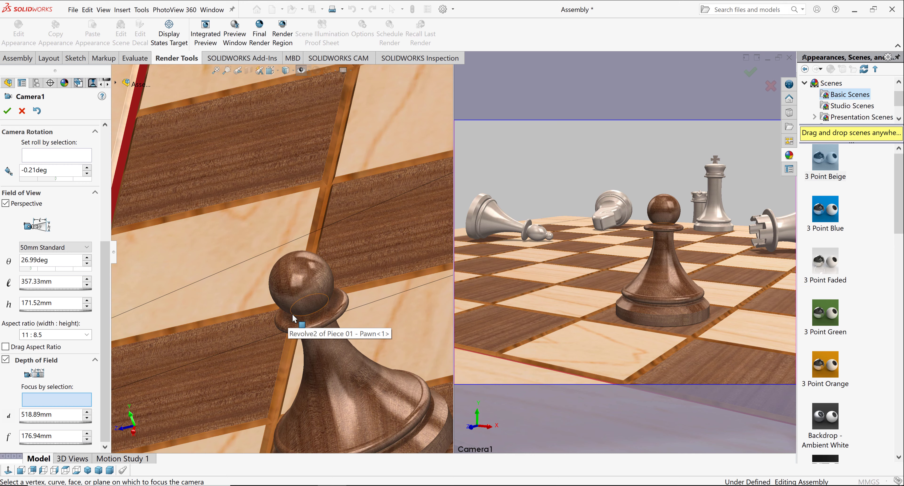
pyautogui.click(294, 319)
pyautogui.scroll(5, 294, 318)
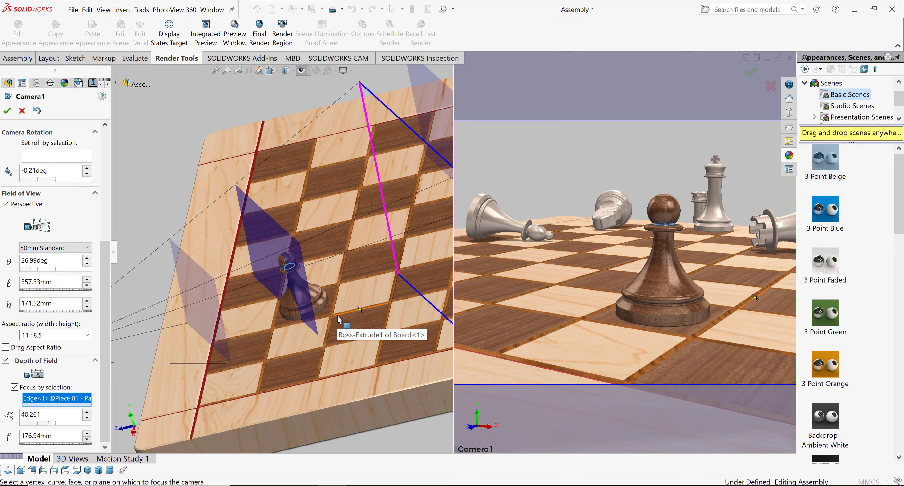
pyautogui.scroll(3, 305, 331)
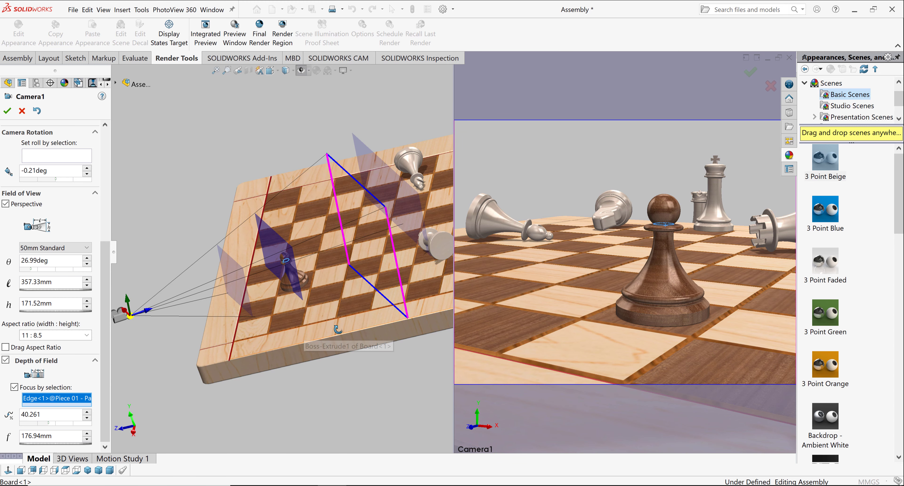
pyautogui.scroll(2, 351, 341)
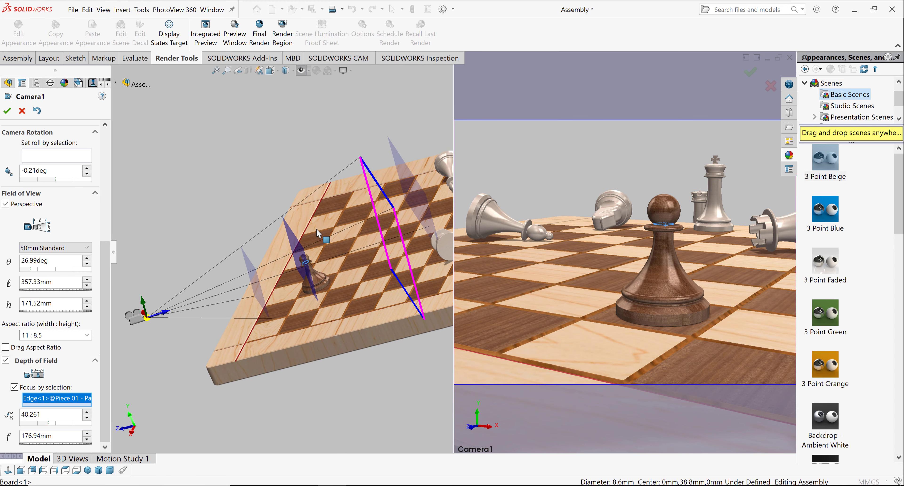
pyautogui.moveTo(316, 246); pyautogui.dragTo(284, 253, button='middle')
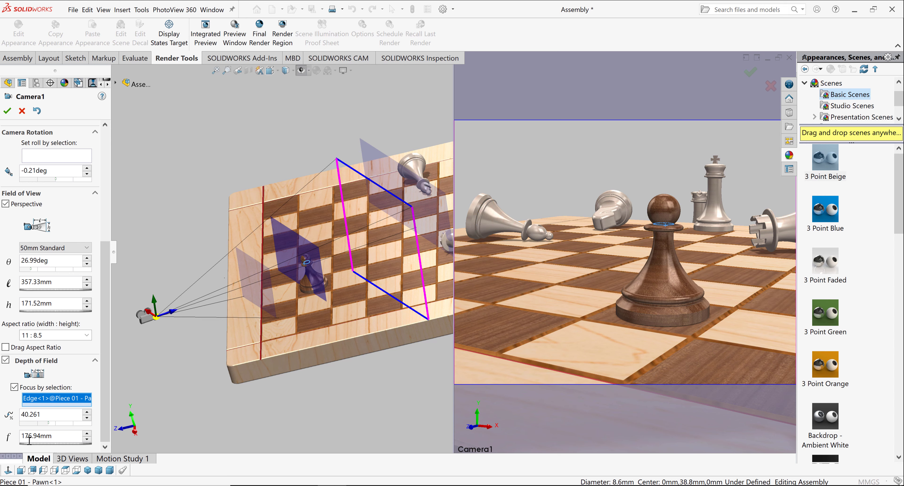
# - Reduce Camera1's depth of field distance f to 26.94 mm and accept the camera settings
pyautogui.click(86, 440)
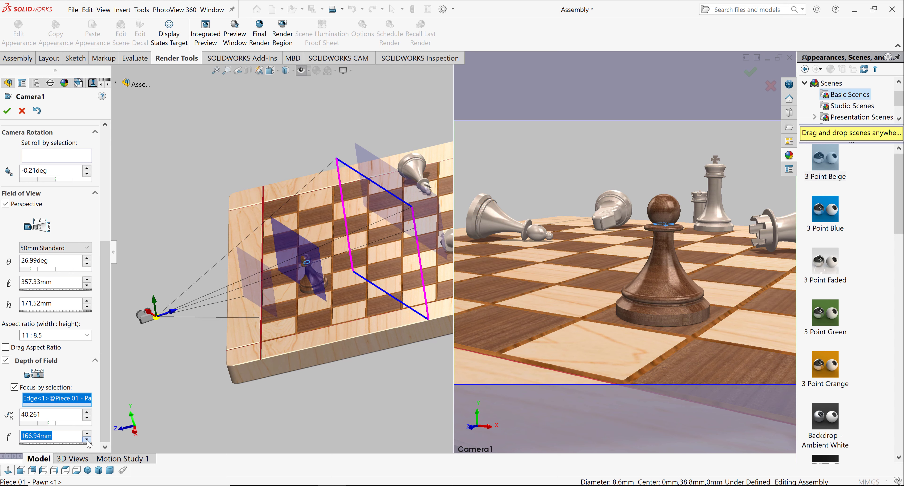
pyautogui.click(86, 439)
pyautogui.click(86, 439)
pyautogui.click(87, 439)
pyautogui.click(86, 440)
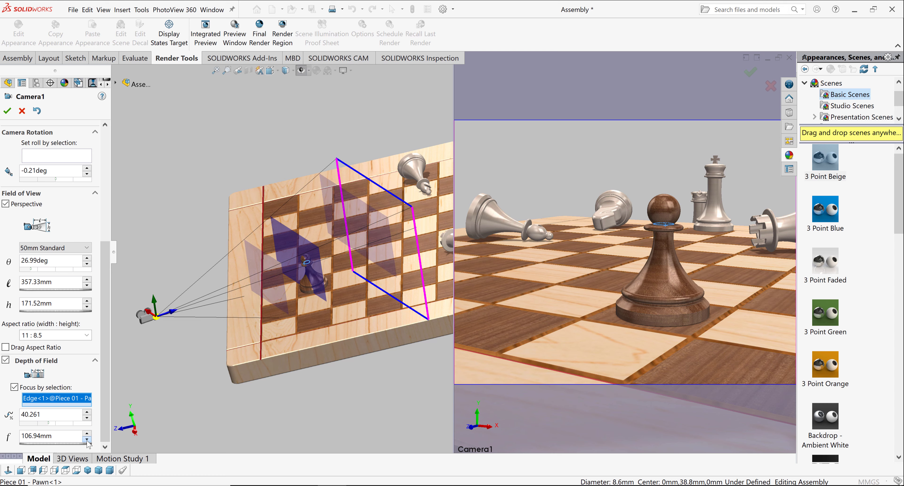
pyautogui.click(86, 439)
pyautogui.click(86, 439)
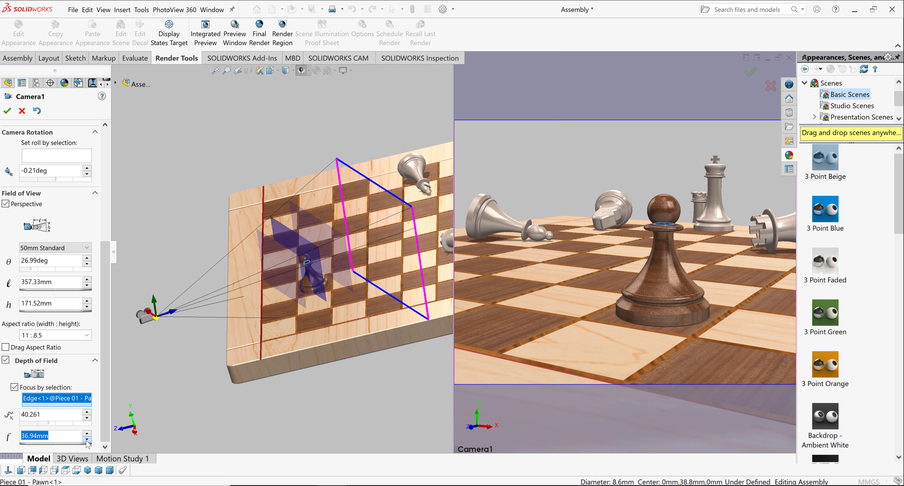
pyautogui.click(86, 439)
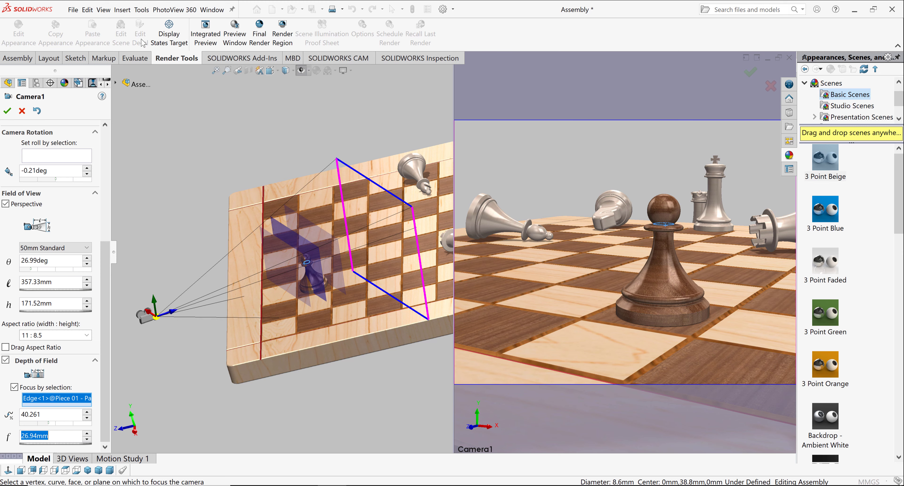
pyautogui.click(7, 111)
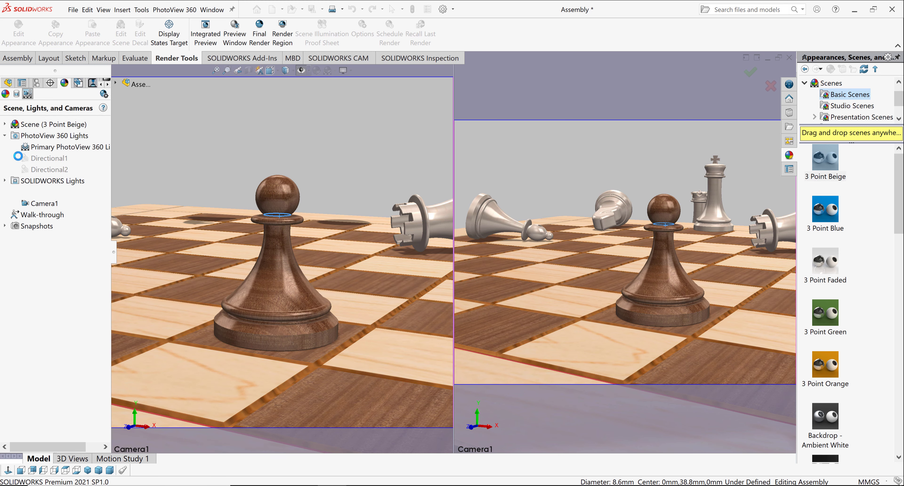
# - Open a PhotoView 360 preview window to check the pawn-focused Camera1 view
pyautogui.rightClick(29, 203)
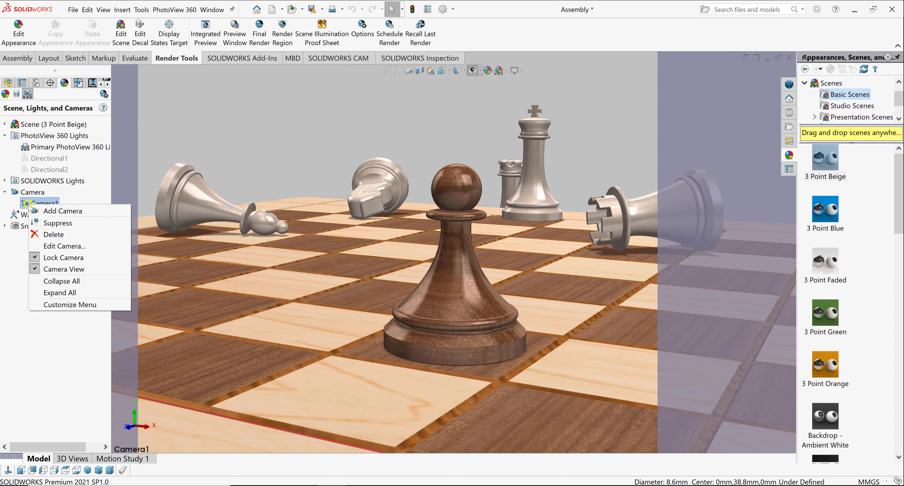
pyautogui.click(174, 9)
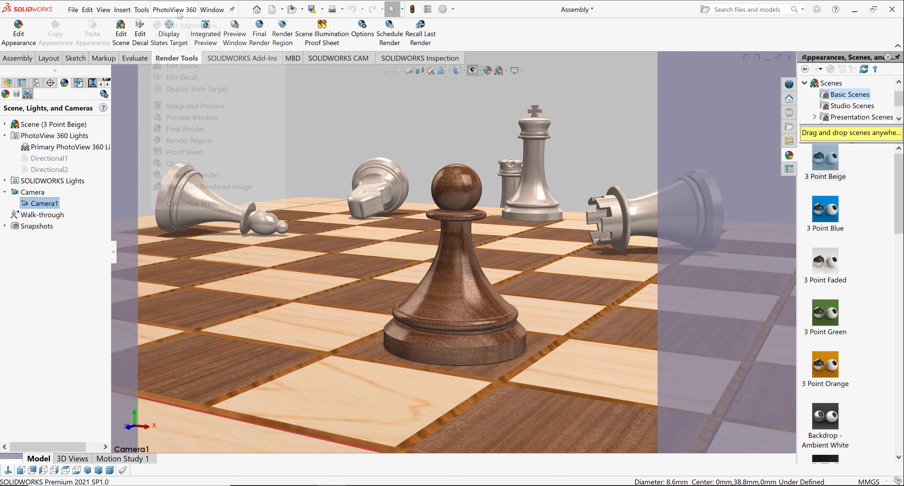
pyautogui.click(200, 119)
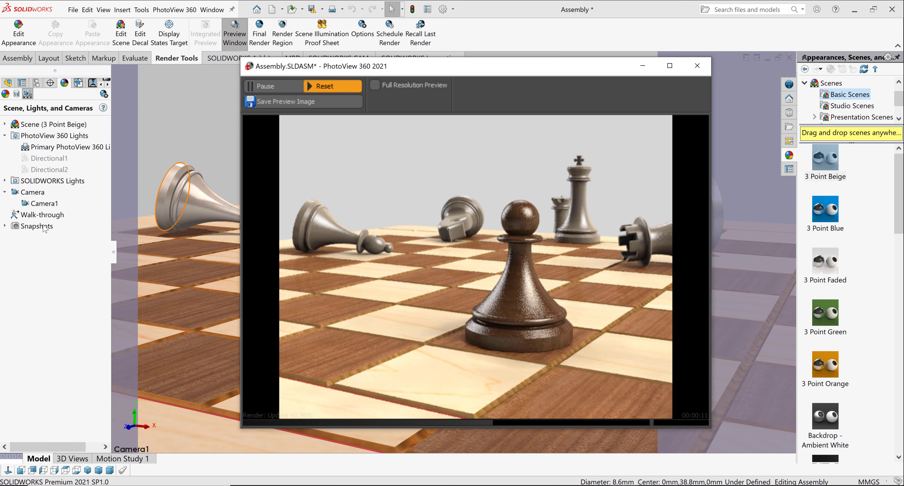
# - Reopen Camera1 for editing and move the render preview window aside to uncover the model view
pyautogui.click(36, 203)
pyautogui.rightClick(35, 204)
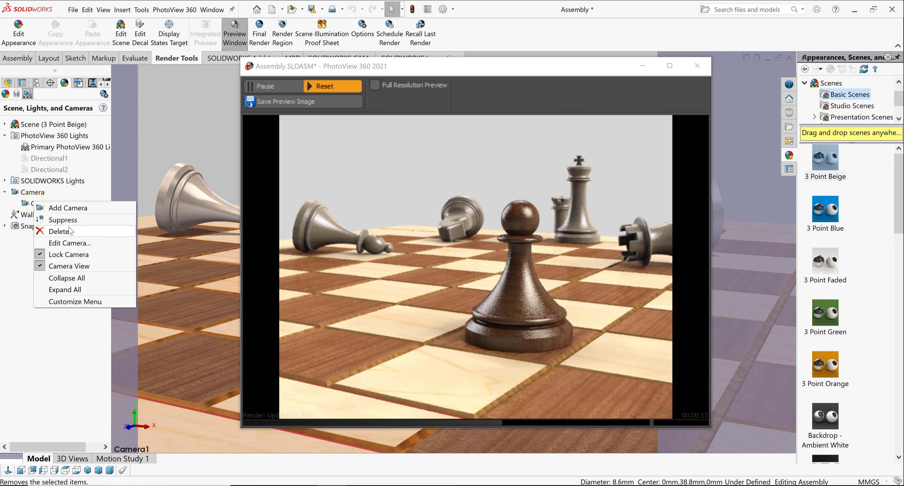
pyautogui.click(75, 248)
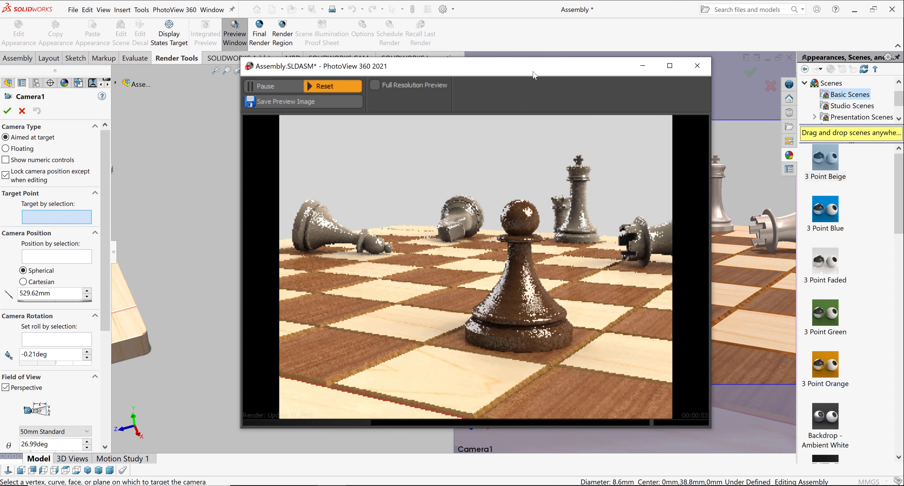
pyautogui.moveTo(534, 75); pyautogui.dragTo(708, 75)
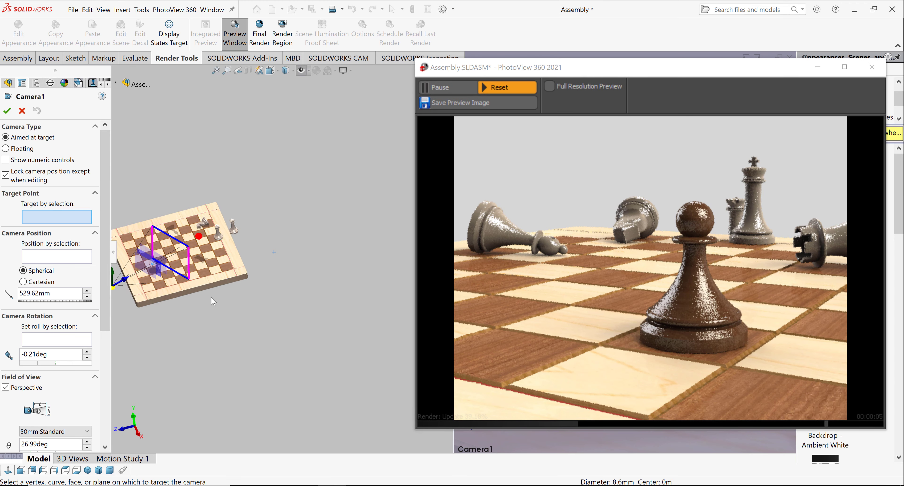
# - Reduce Camera1's depth of field distance f to 1 mm while keeping the pawn edge as focus
pyautogui.scroll(3, 211, 297)
pyautogui.scroll(-6, 240, 258)
pyautogui.moveTo(240, 259)
pyautogui.mouseDown(button='middle')
pyautogui.moveTo(218, 259)
pyautogui.moveTo(226, 255)
pyautogui.mouseUp(button='middle')
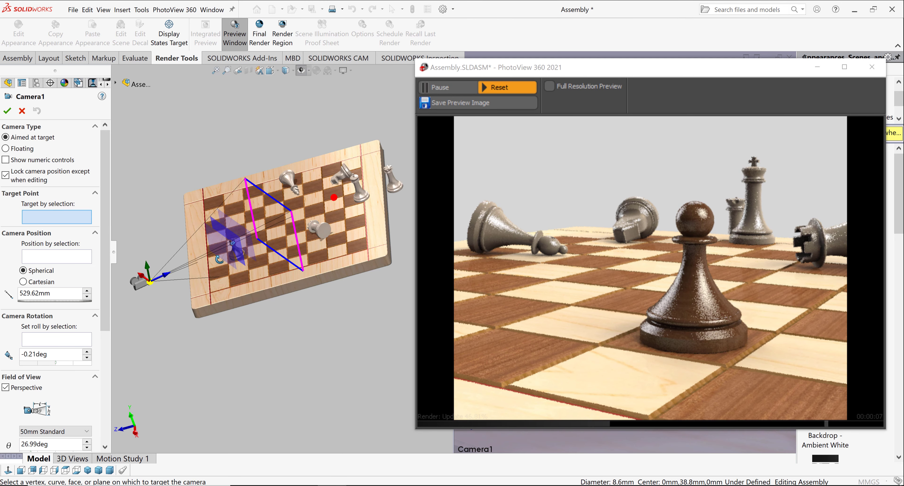
pyautogui.scroll(-5, 227, 254)
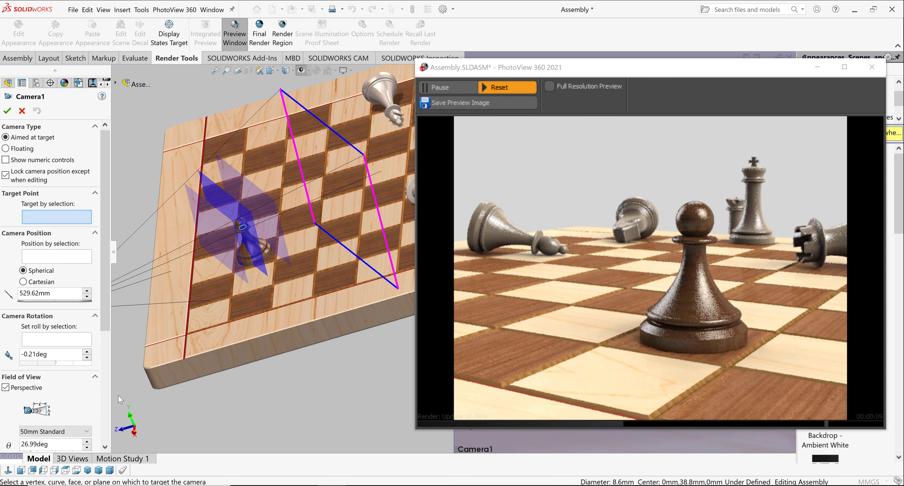
pyautogui.scroll(-5, 88, 426)
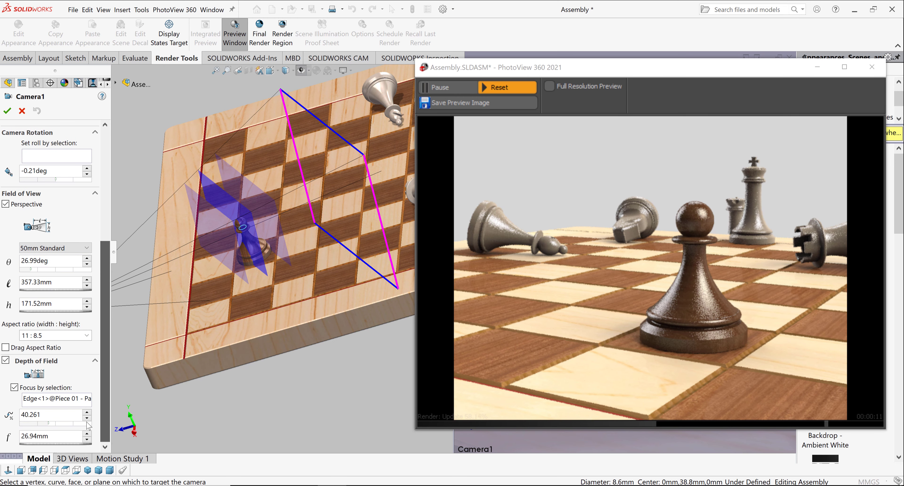
pyautogui.click(89, 425)
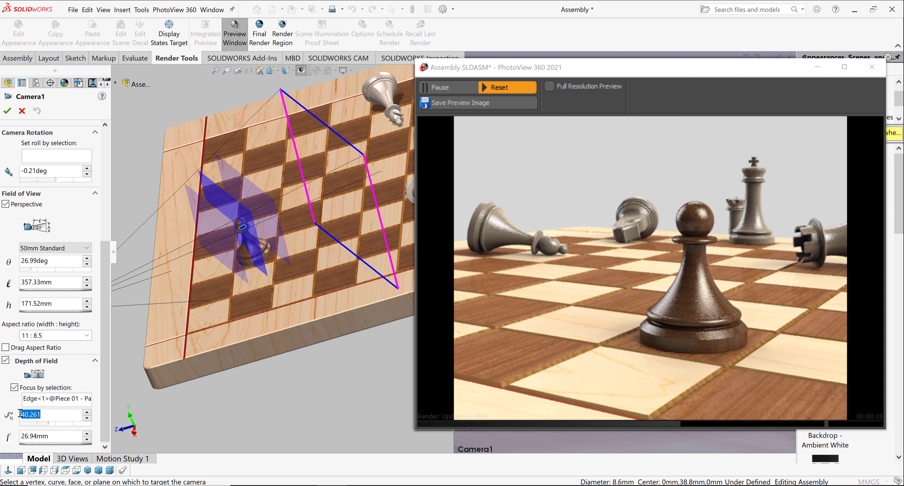
pyautogui.click(87, 441)
pyautogui.click(87, 441)
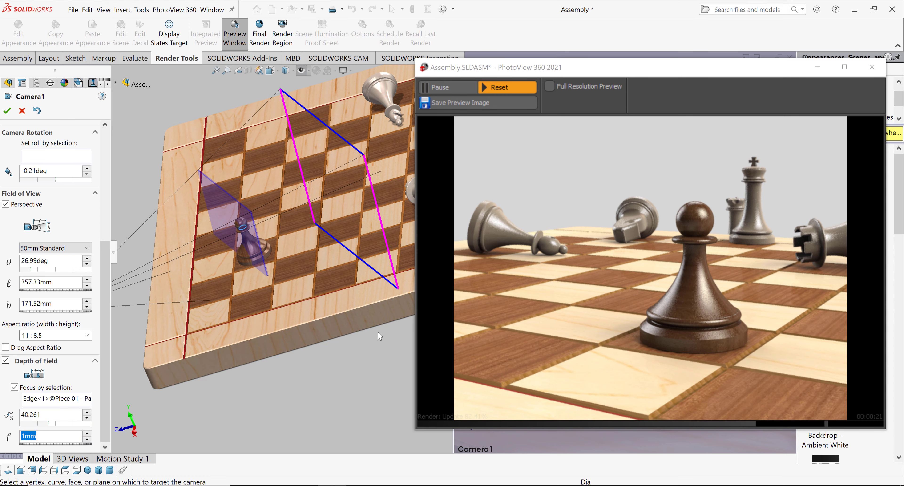
# - Move the preview window fully into view and set the depth of field distance f to 11 mm
pyautogui.moveTo(590, 69); pyautogui.dragTo(543, 74)
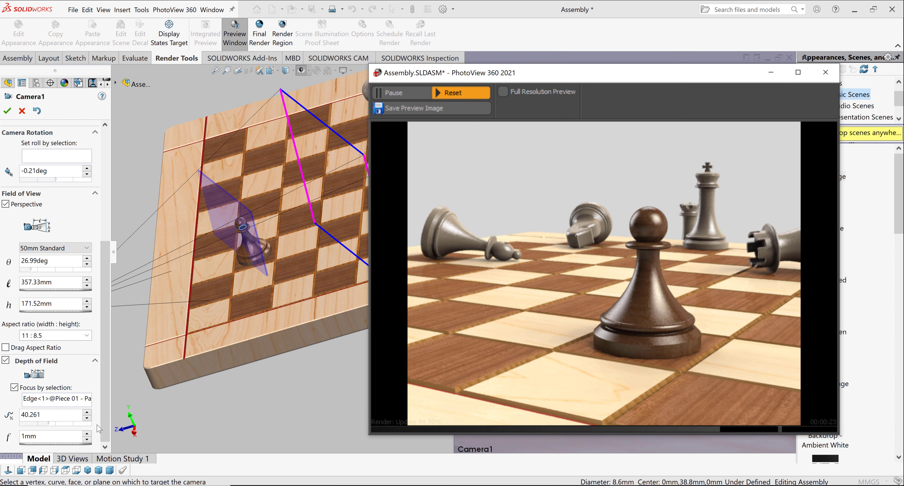
pyautogui.click(91, 435)
pyautogui.click(90, 434)
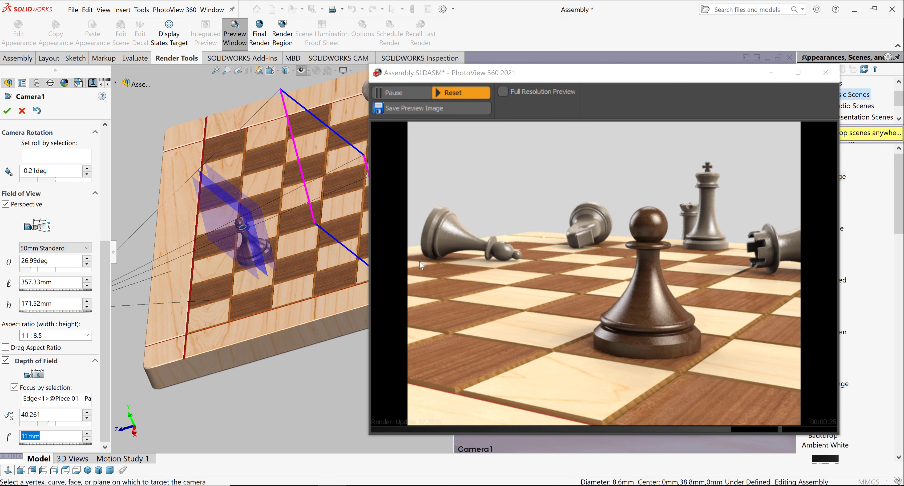
pyautogui.click(481, 260)
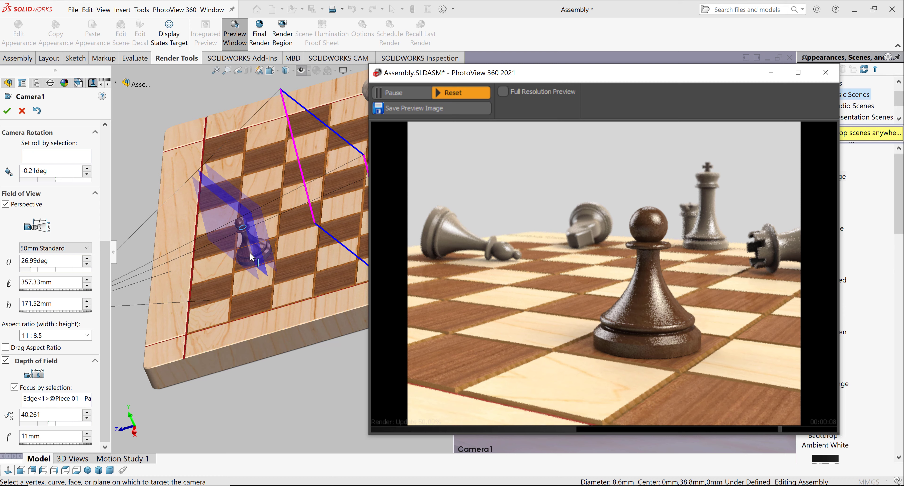
# - Set Camera1's depth of field distance f to 5 mm
pyautogui.press('Tab')
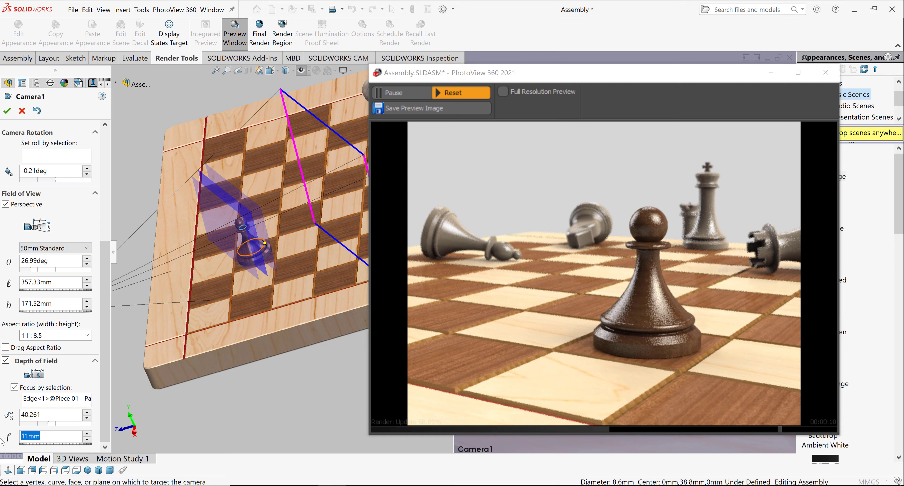
pyautogui.write('5')
pyautogui.press('Return')
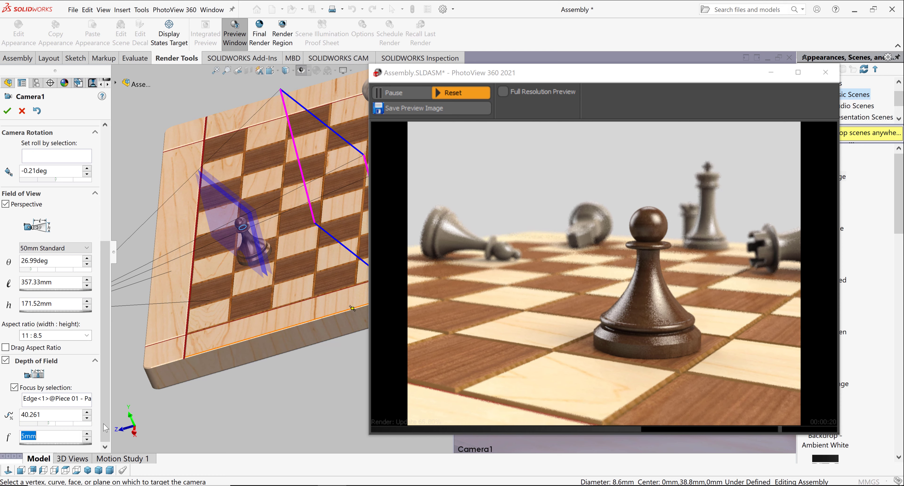
# - Set Camera1's depth of field distance f to 1.5 mm and let the render preview update
pyautogui.click(23, 436)
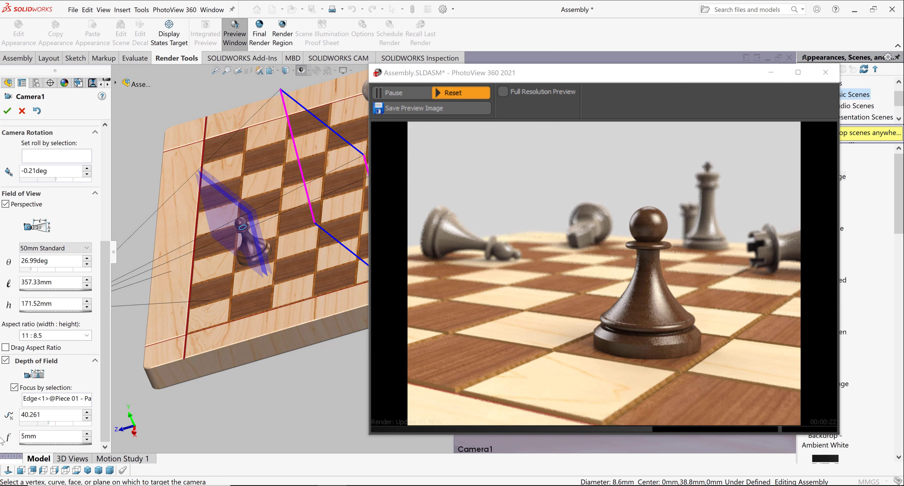
pyautogui.moveTo(49, 436); pyautogui.dragTo(1, 426)
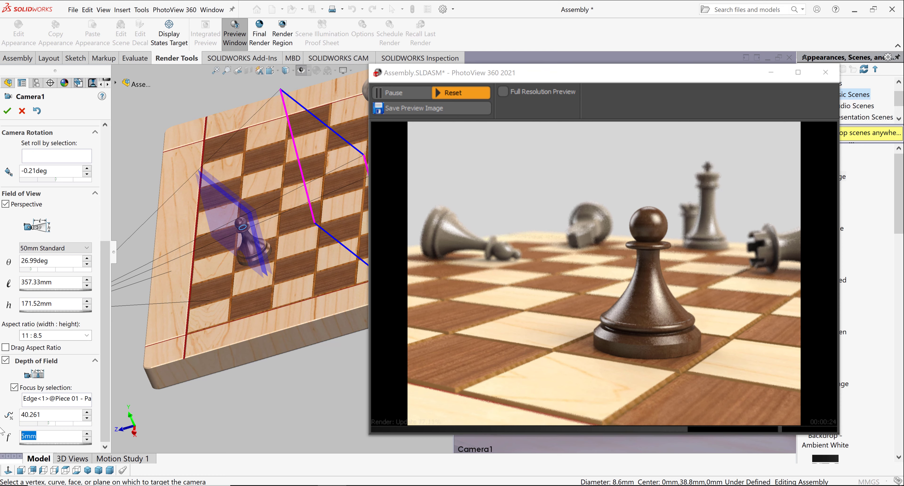
pyautogui.write('1.5')
pyautogui.press('Return')
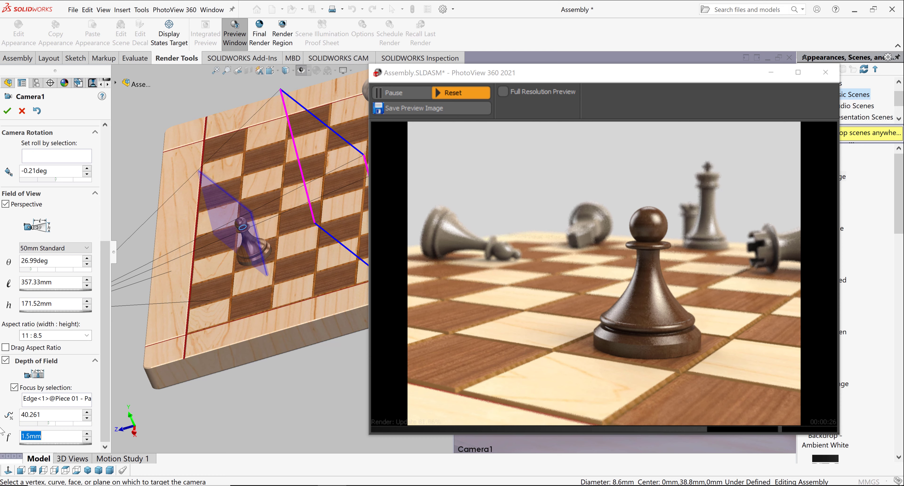
pyautogui.click(335, 361)
pyautogui.click(517, 296)
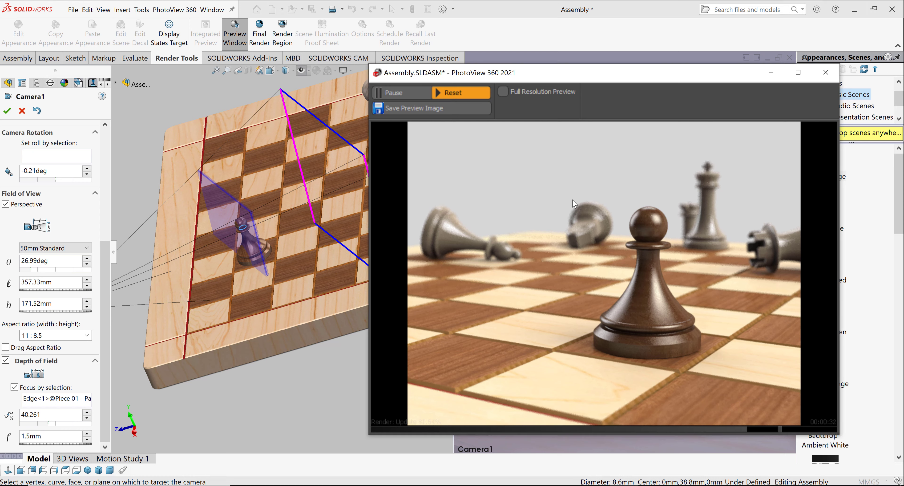
# - Reposition the render preview window beside Camera1's settings and enlarge it to inspect the depth of field blur at a larger size
pyautogui.moveTo(637, 75)
pyautogui.mouseDown()
pyautogui.moveTo(561, 75)
pyautogui.moveTo(632, 66)
pyautogui.mouseUp()
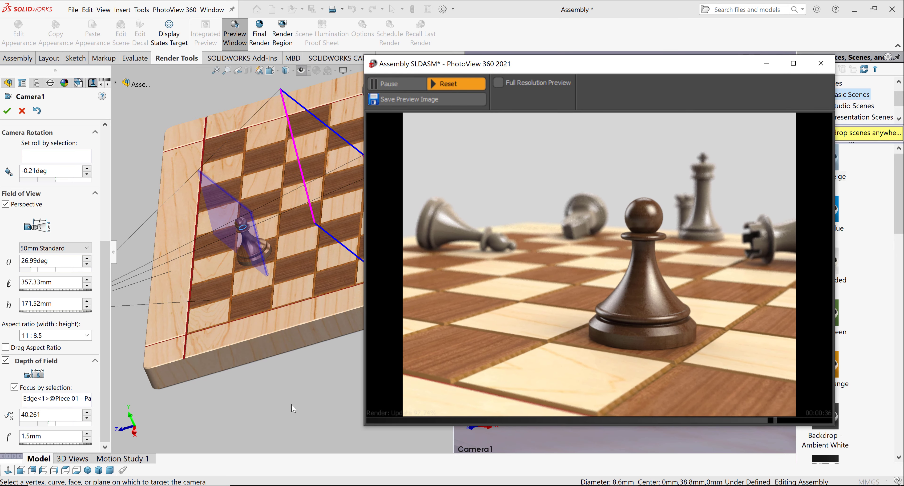
pyautogui.scroll(1, 106, 338)
pyautogui.scroll(2, 106, 337)
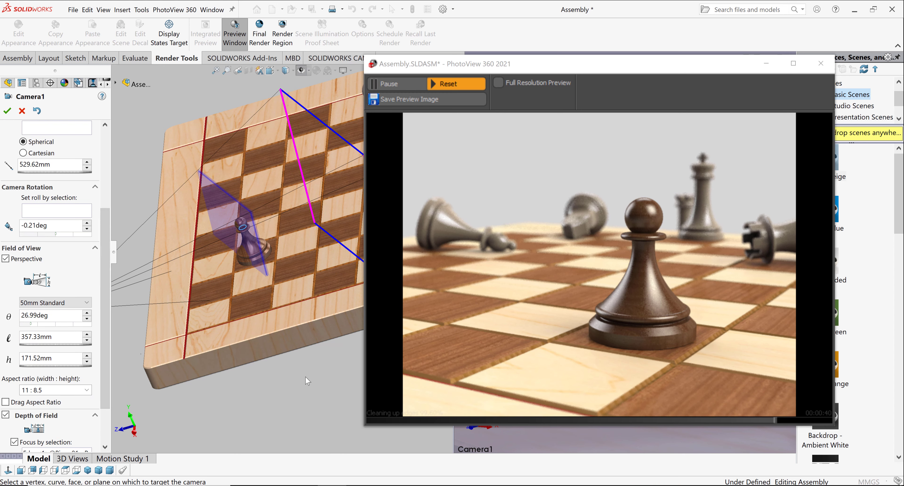
pyautogui.click(498, 327)
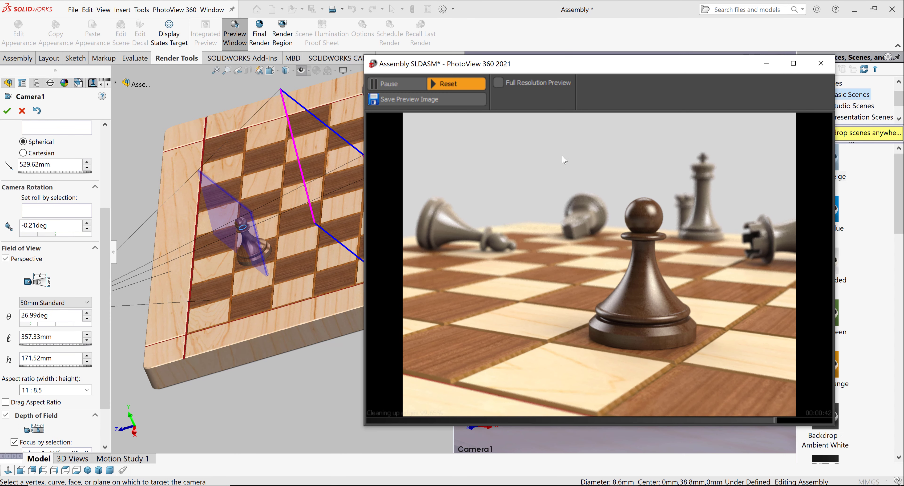
pyautogui.moveTo(594, 72); pyautogui.dragTo(547, 66)
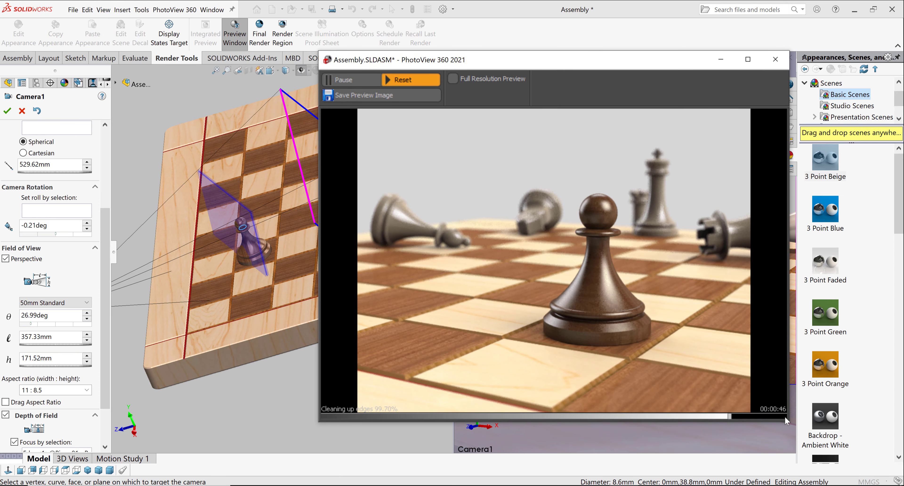
pyautogui.moveTo(790, 425); pyautogui.dragTo(843, 459)
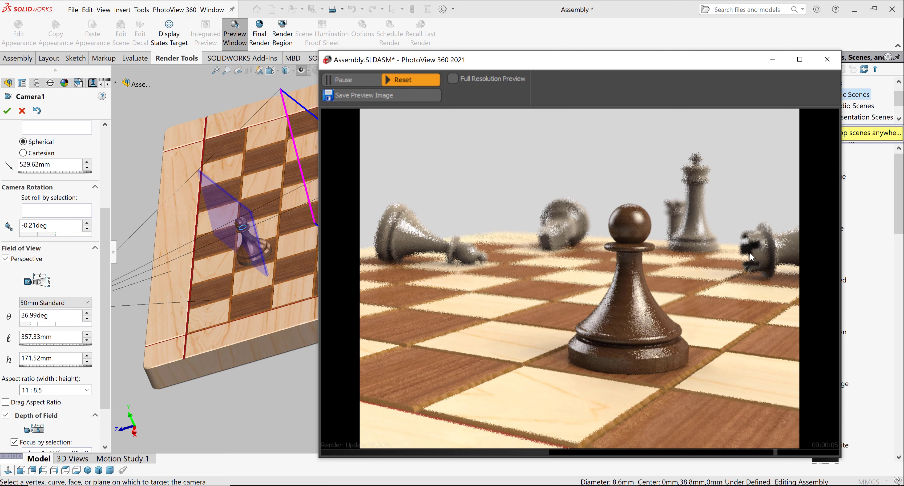
pyautogui.click(108, 306)
pyautogui.moveTo(111, 311); pyautogui.dragTo(111, 341)
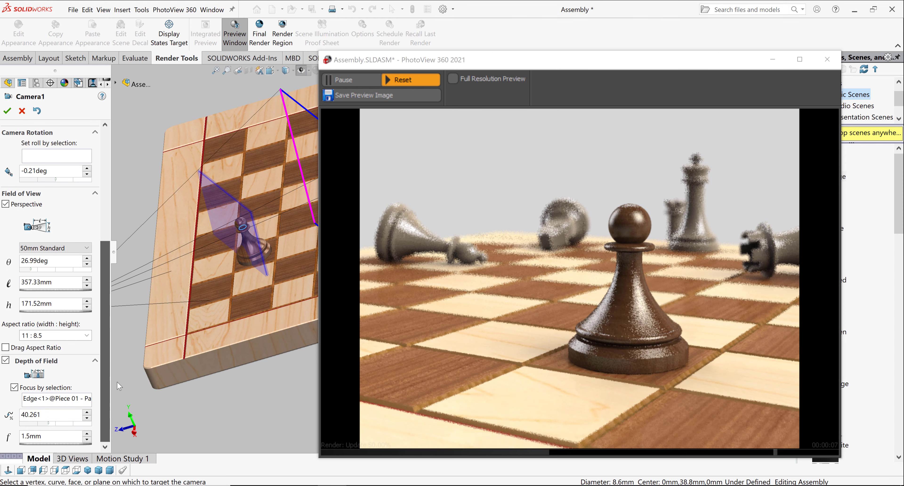